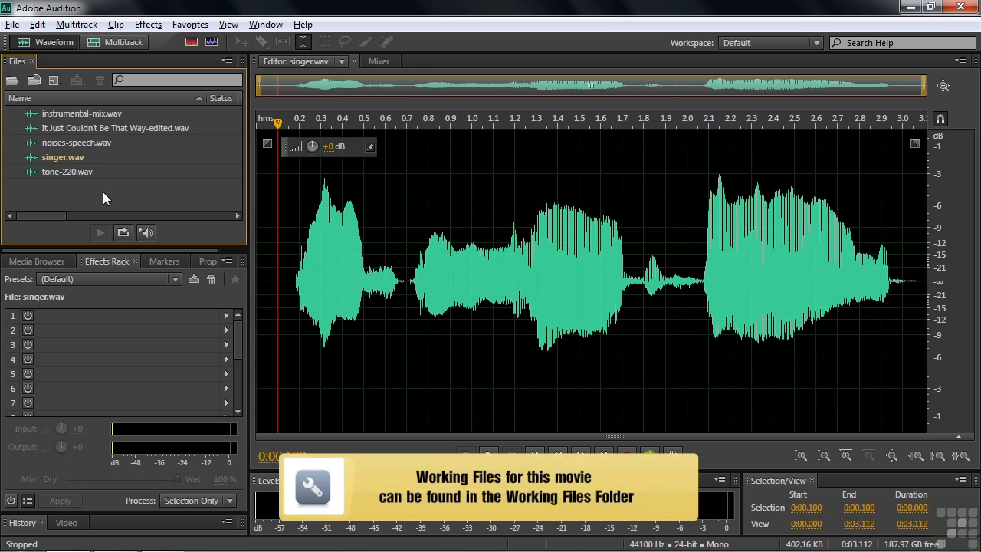
Browse the music, noises and demo files folders inside Working Files for source audio without opening a file.
key("ctrl+o")
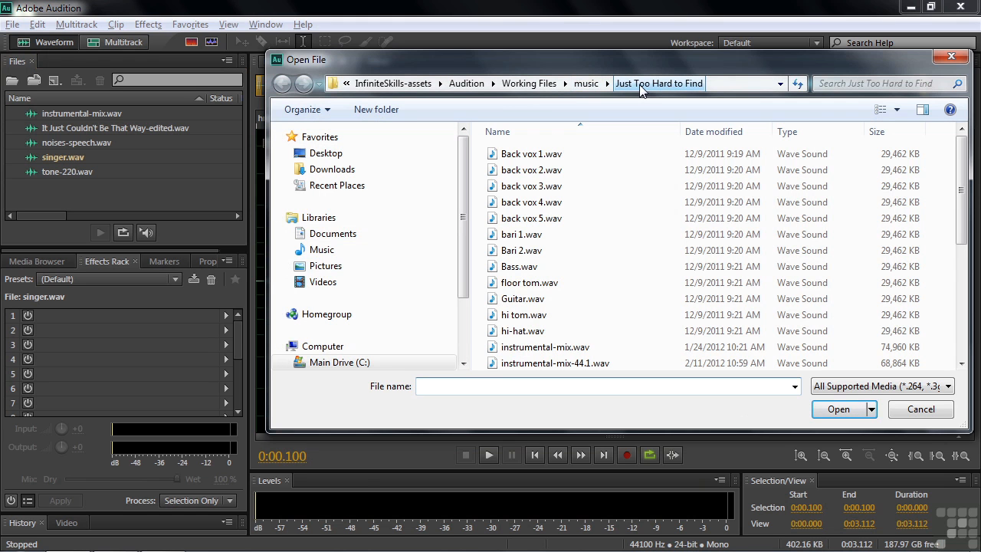
left_click(585, 83)
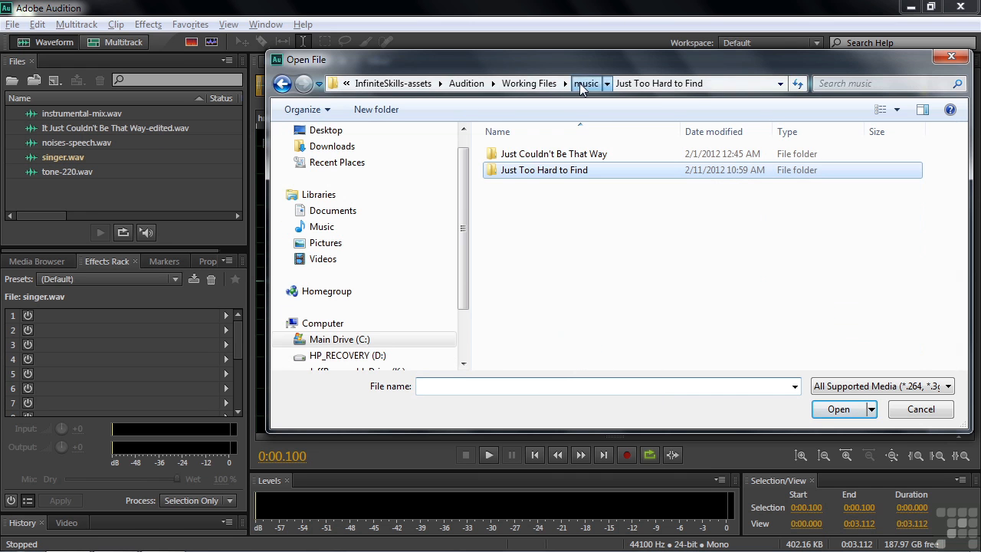
double_click(529, 154)
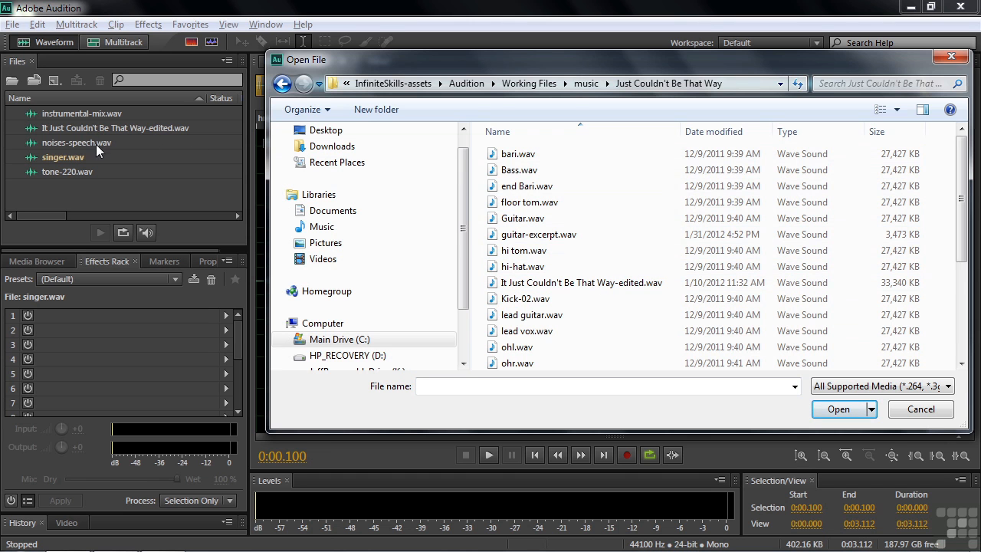
left_click(517, 83)
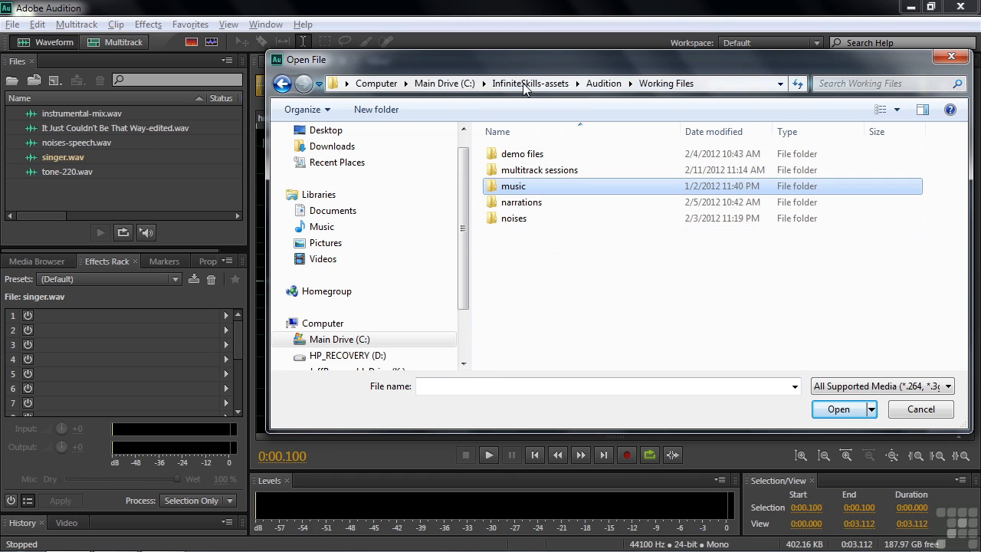
double_click(511, 220)
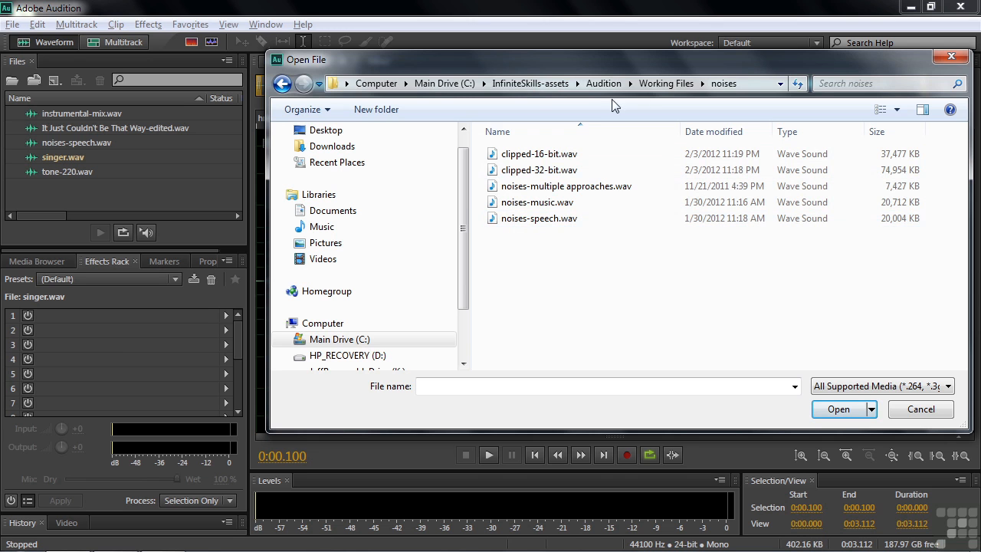
left_click(655, 84)
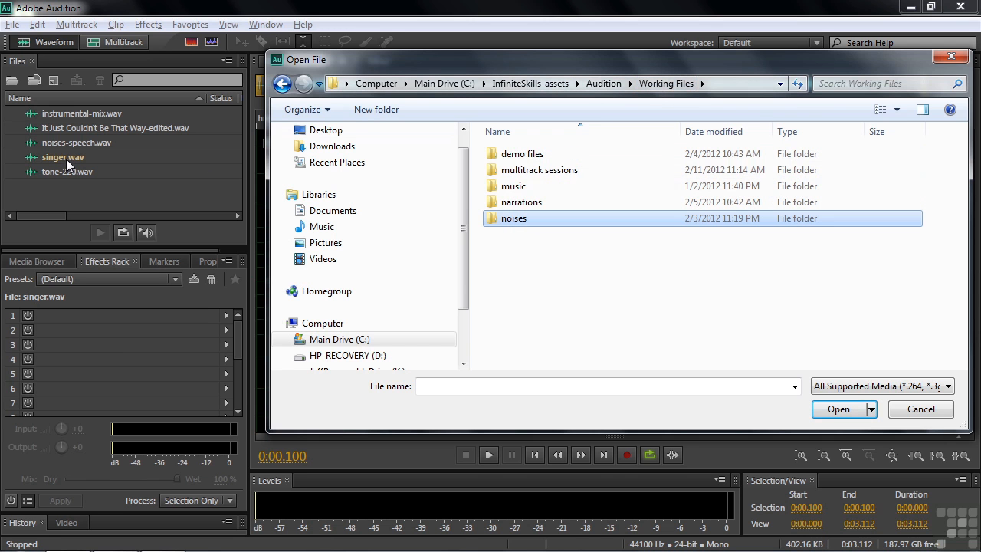
left_click(510, 156)
double_click(509, 156)
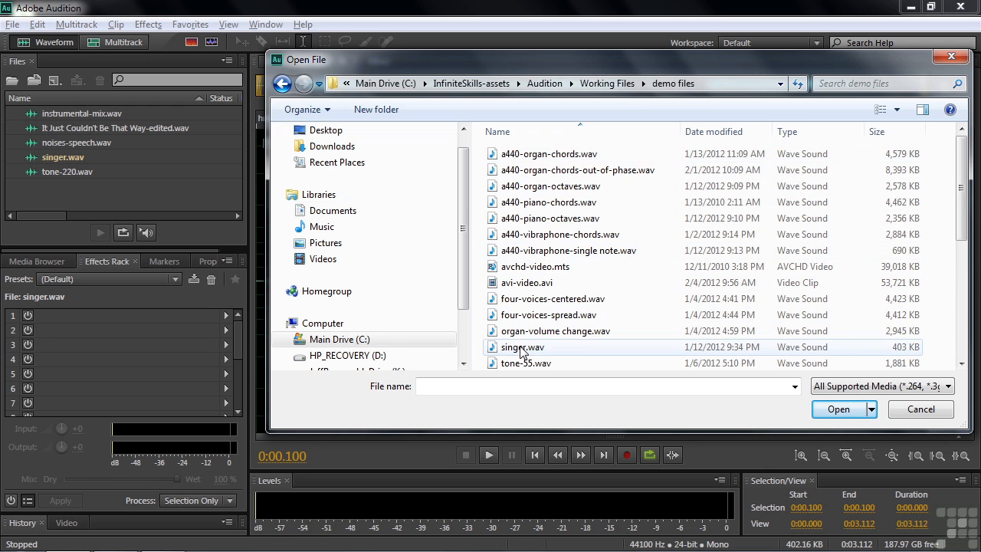
left_click_drag(963, 214, 924, 274)
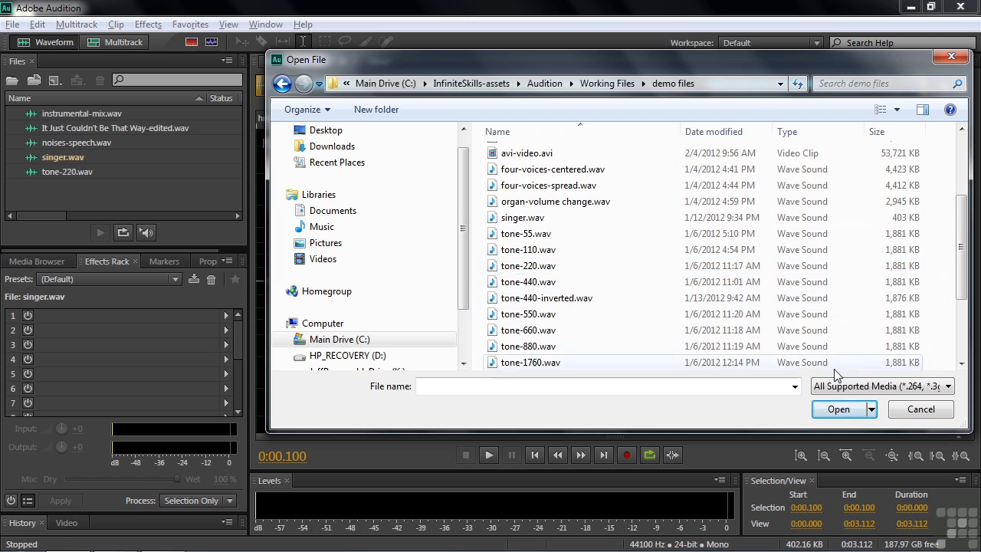
left_click(933, 414)
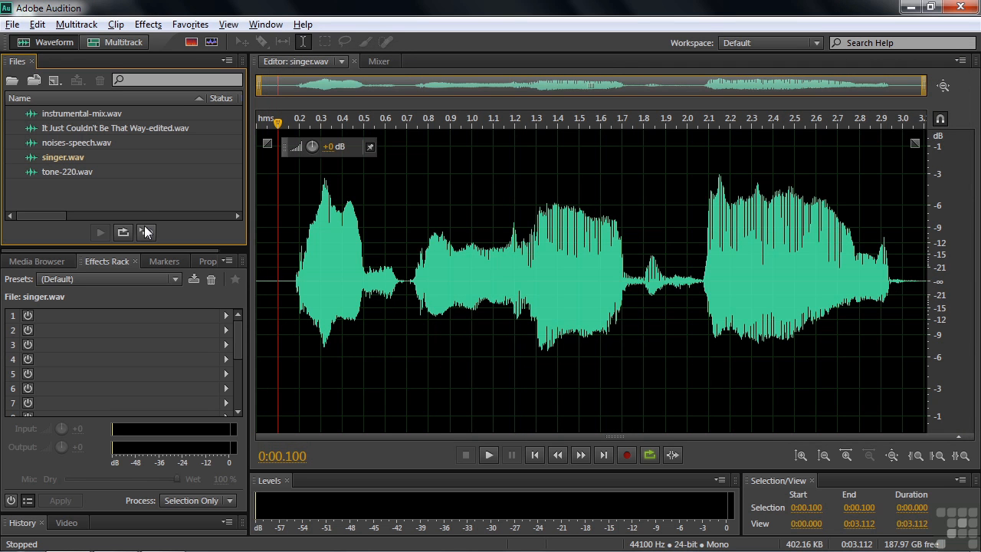
Examine the available favorites and the preset choices of the Delay effect, leaving singer.wav unprocessed.
left_click(190, 24)
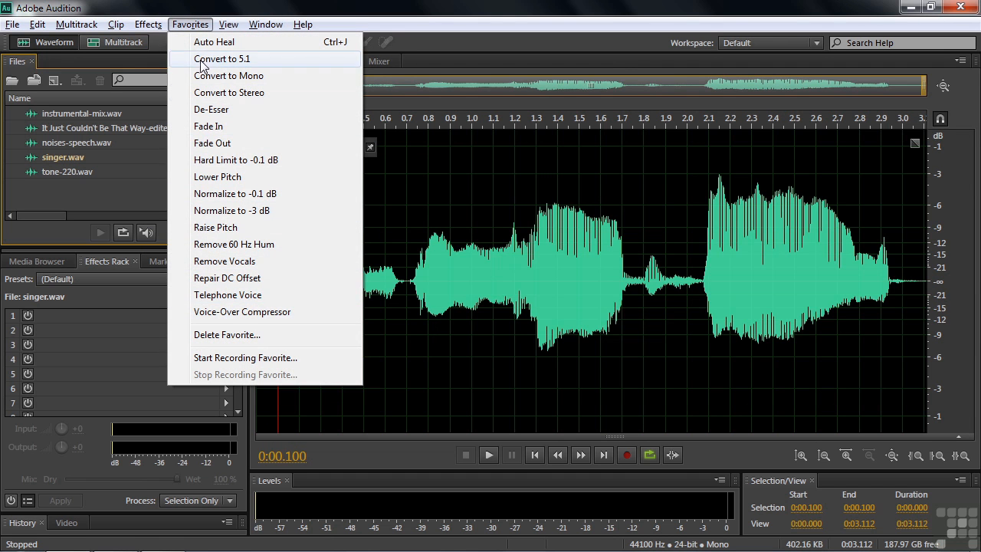
left_click(60, 205)
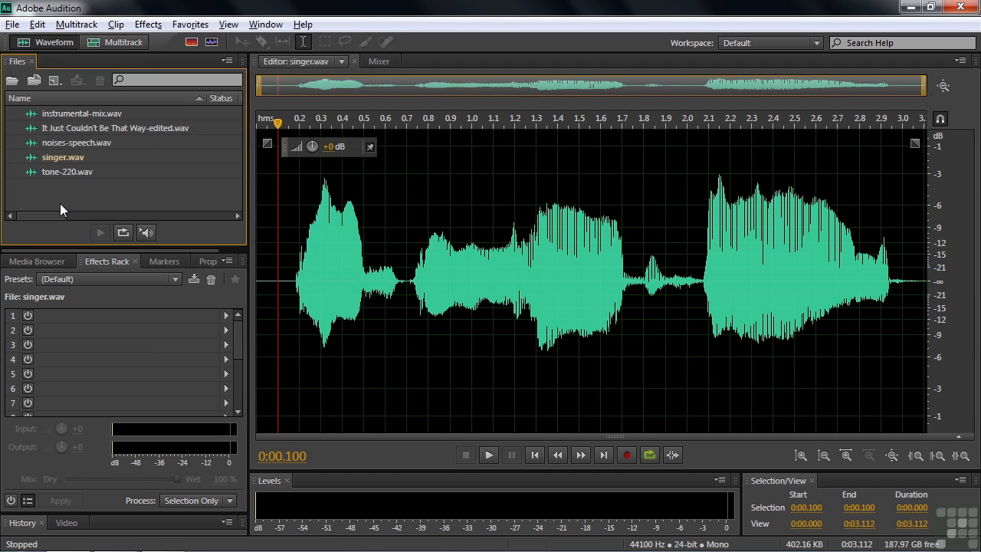
left_click(147, 24)
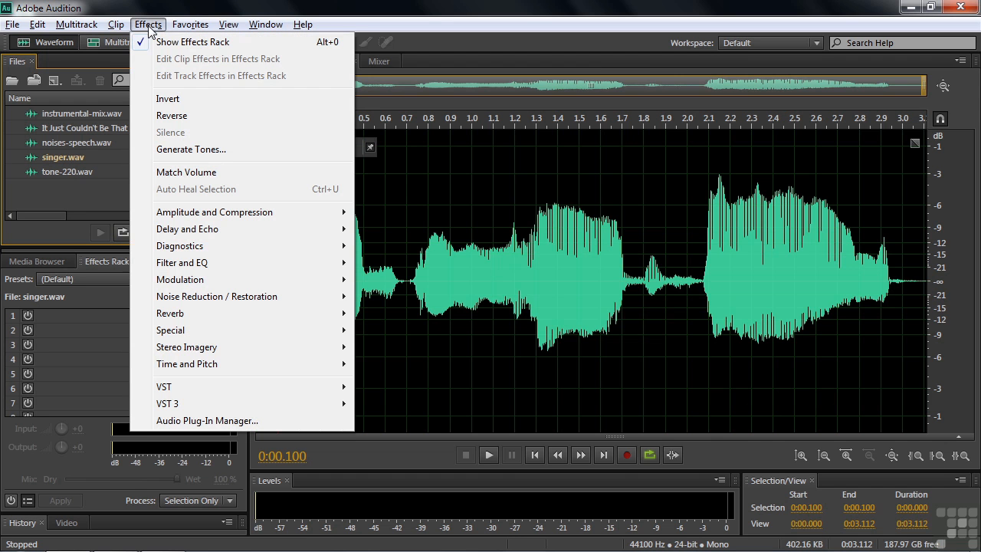
mouse_move(214, 230)
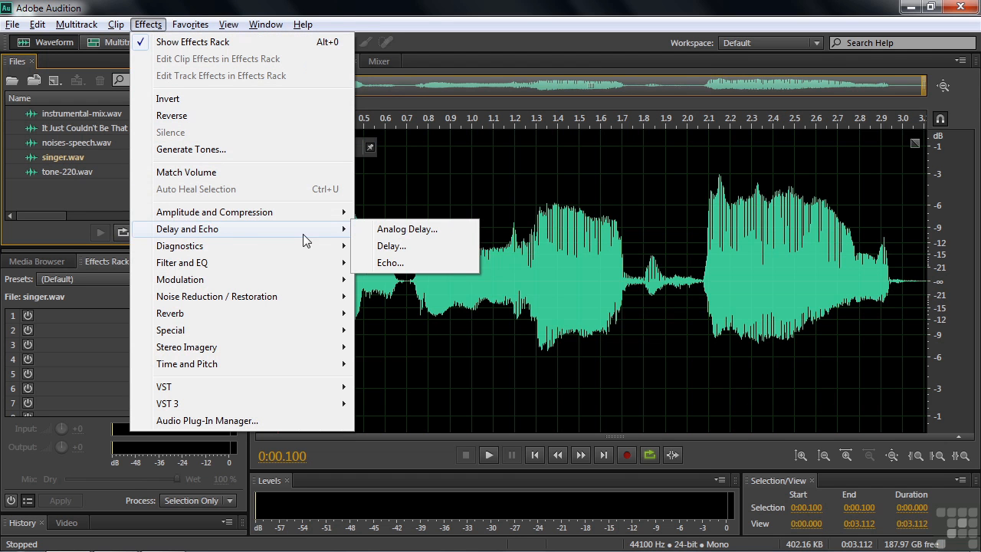
left_click(399, 245)
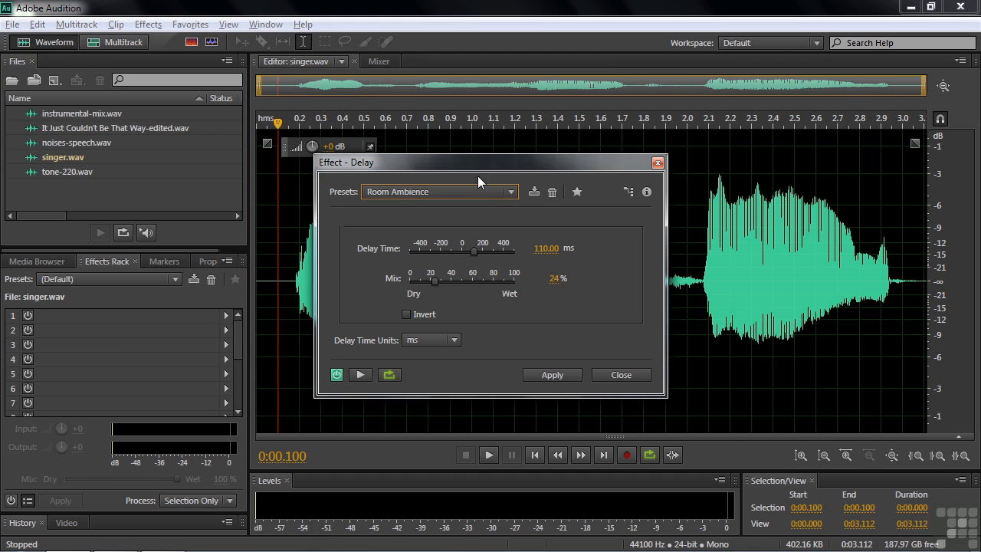
left_click(511, 192)
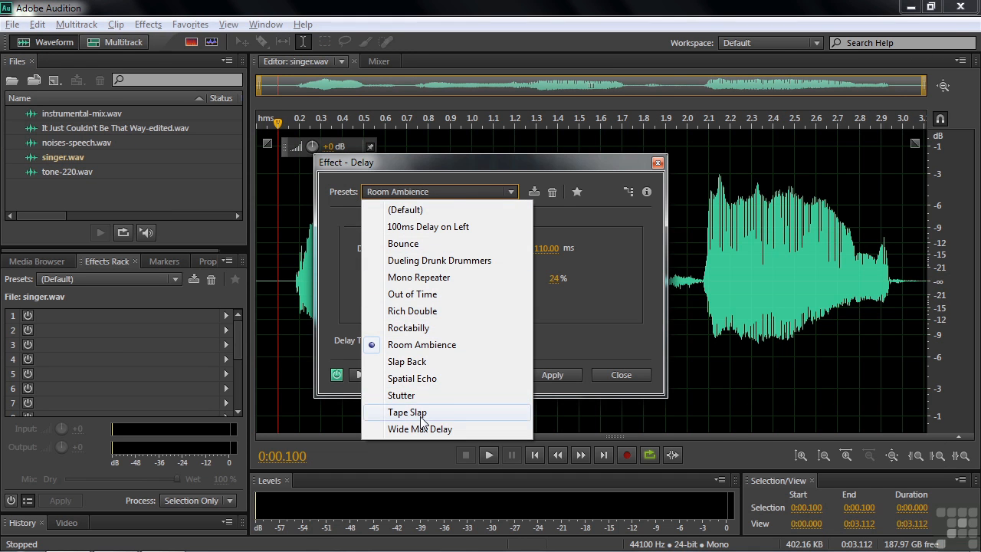
left_click(625, 373)
left_click(626, 373)
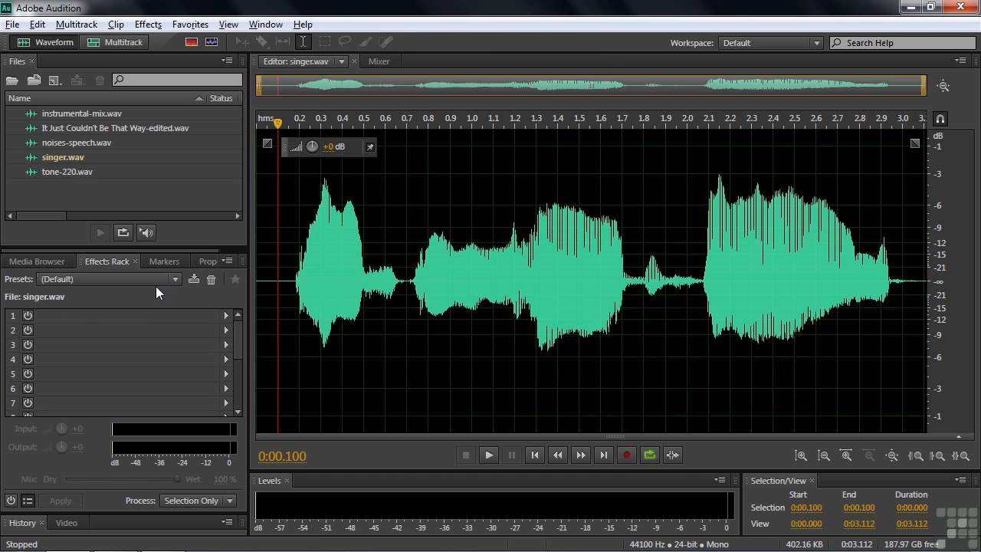
Examine the Effects Rack presets and compare them with the list of favorites.
left_click(175, 279)
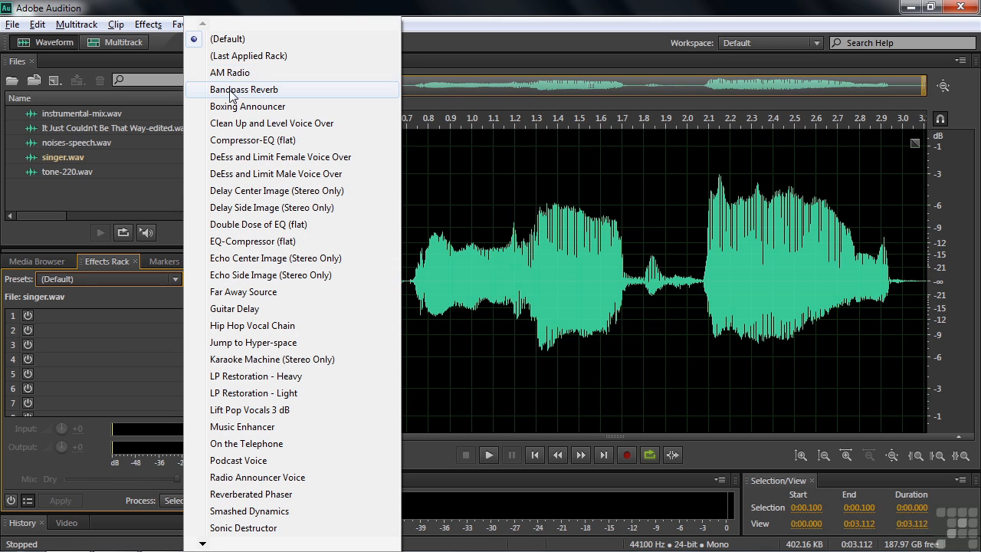
left_click(130, 300)
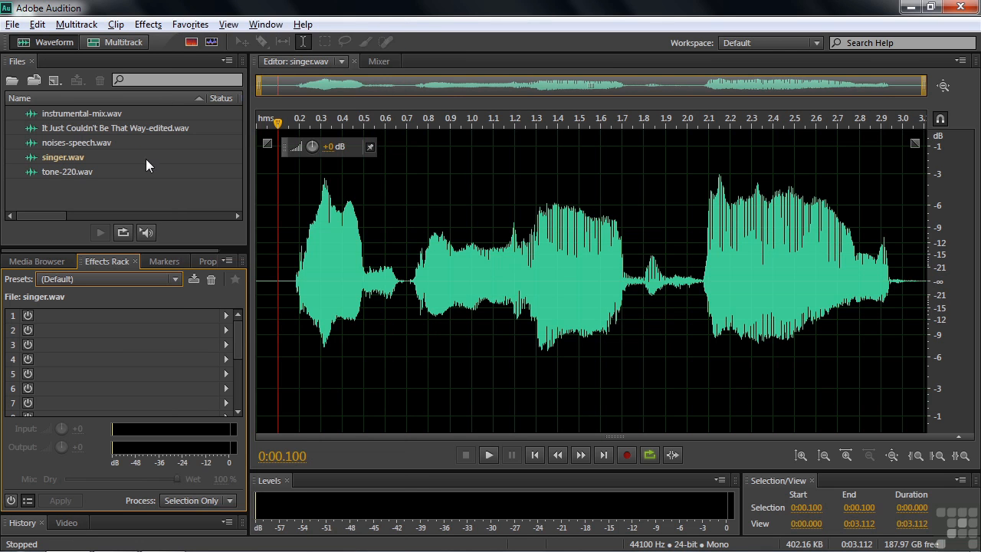
left_click(191, 25)
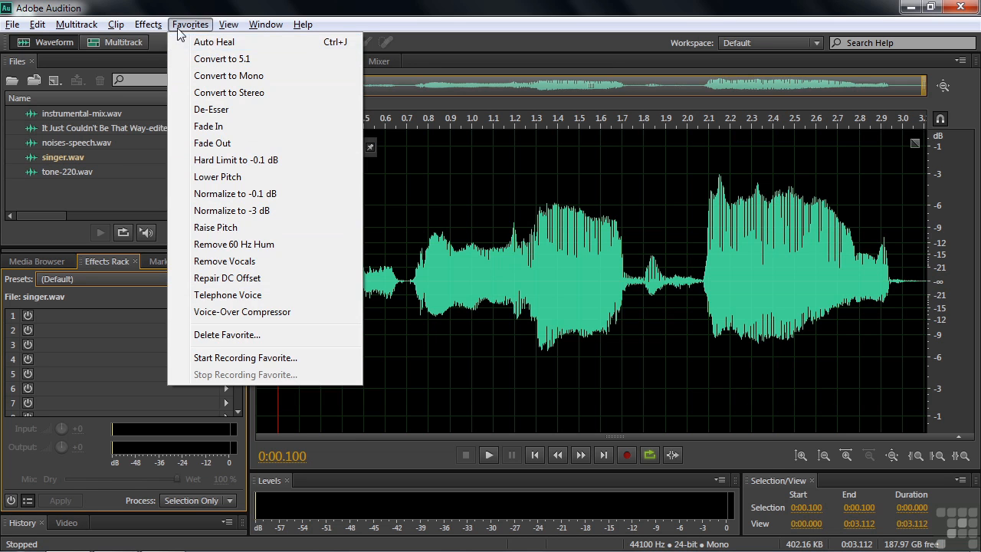
mouse_move(151, 25)
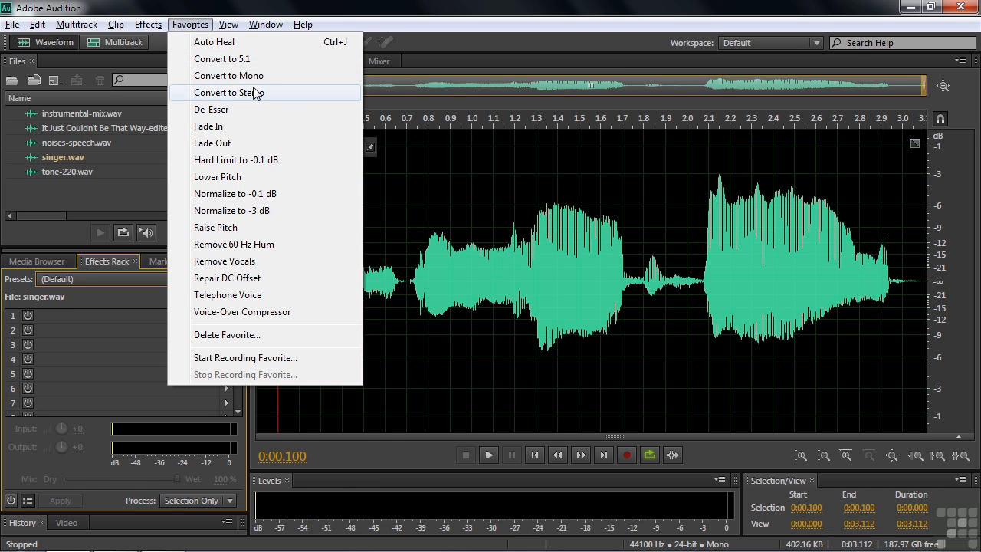
Inspect the Convert Sample Type settings for singer.wav and dismiss them without converting.
left_click(37, 24)
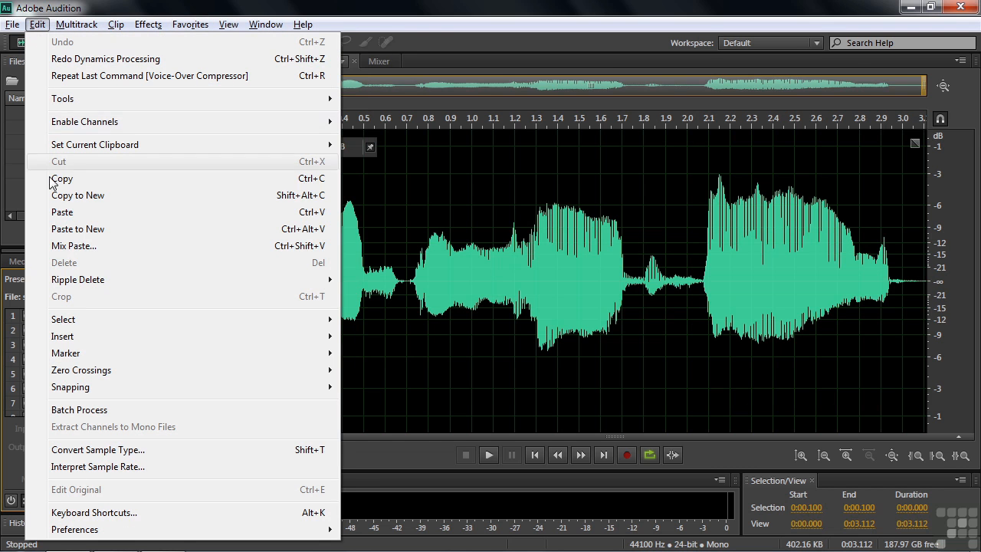
left_click(130, 451)
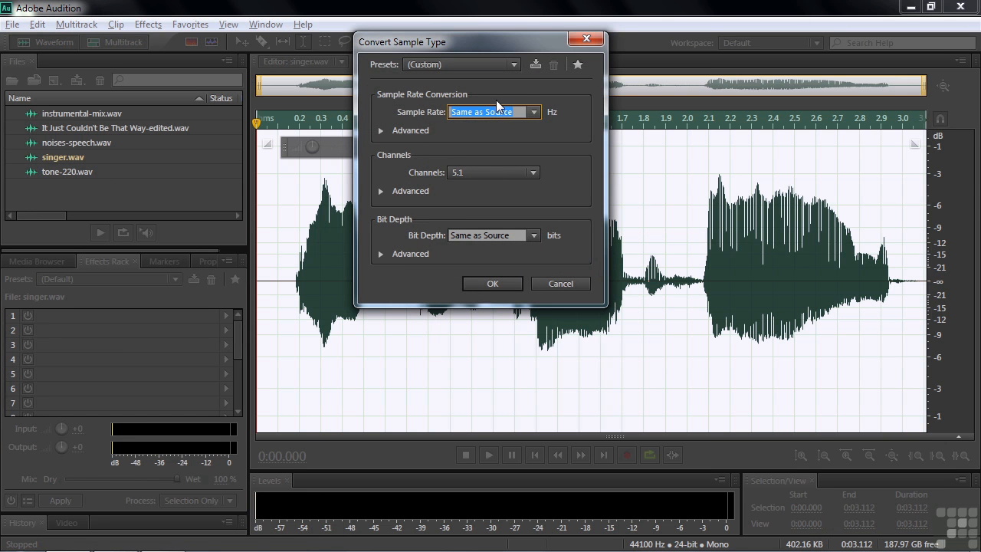
left_click(562, 285)
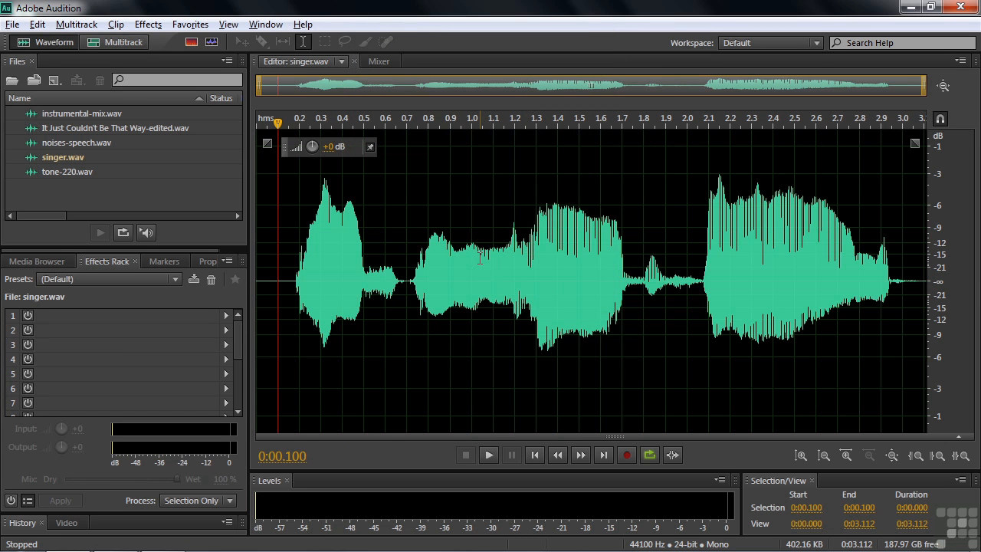
Try the Convert to 5.1 favorite on singer.wav and undo the conversion.
left_click(190, 27)
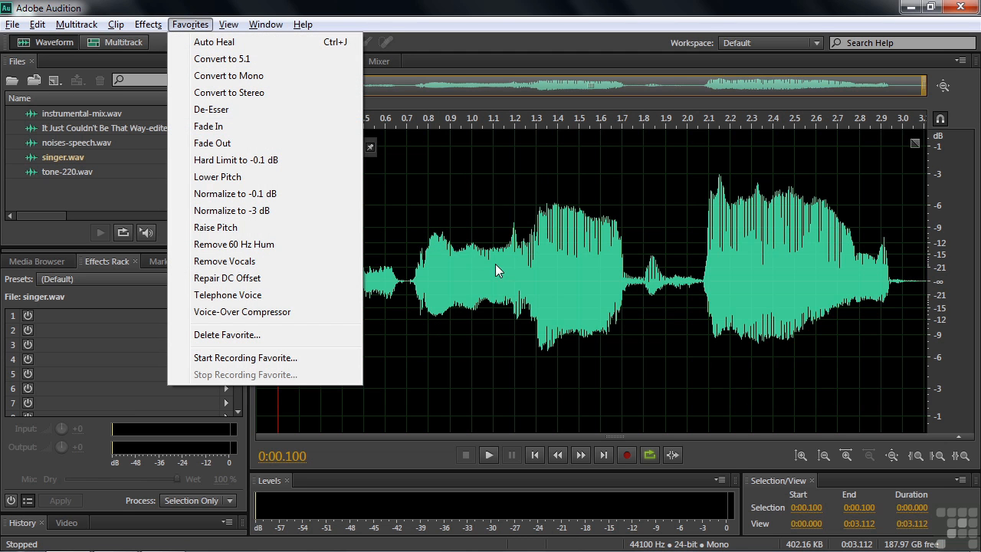
left_click(199, 61)
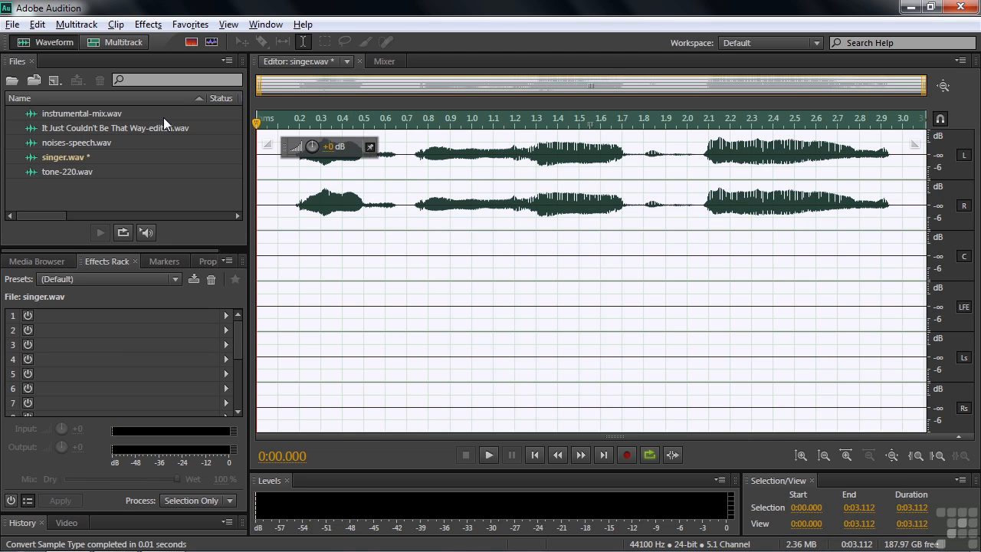
key("ctrl+z")
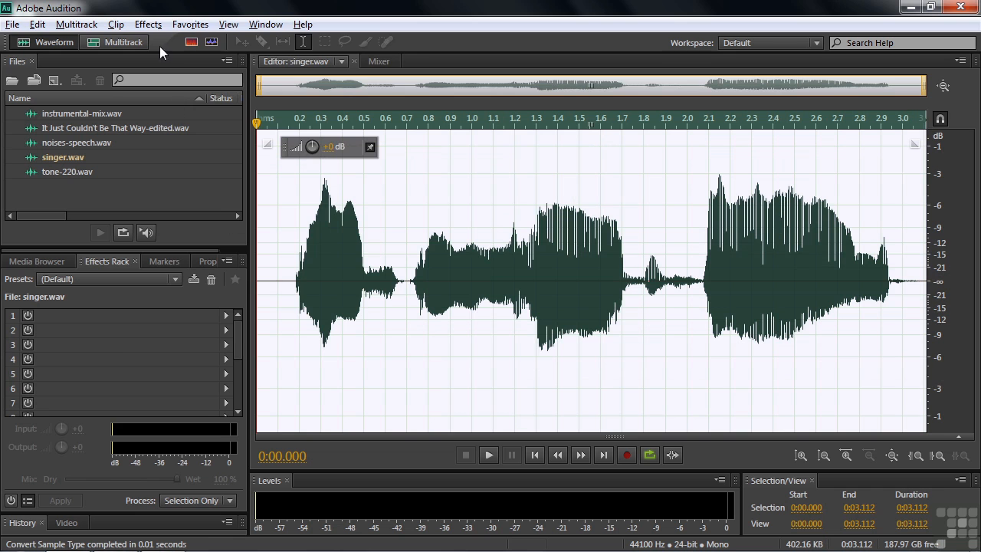
Compare the favorites with the Amplitude and Compression effects without applying any of them.
left_click(190, 24)
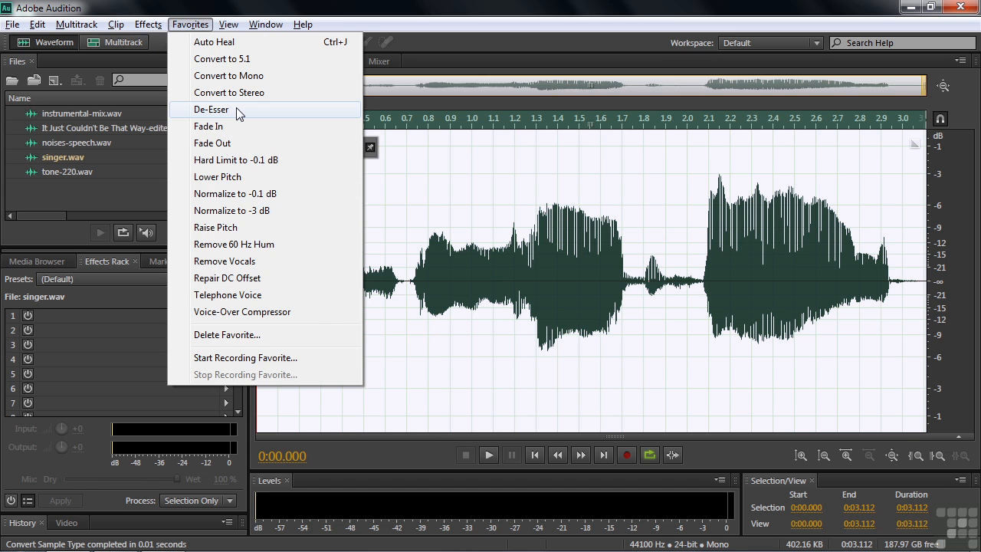
mouse_move(149, 23)
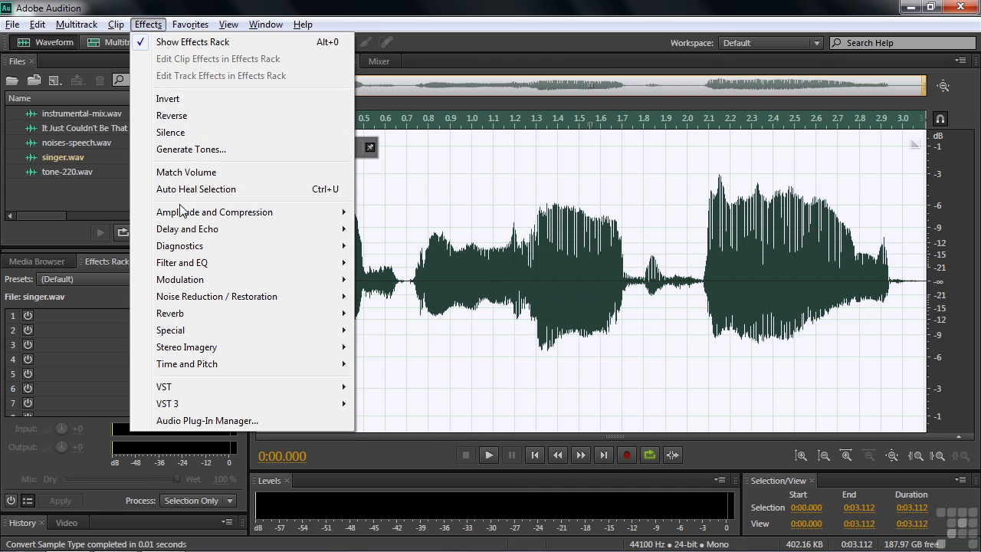
mouse_move(183, 218)
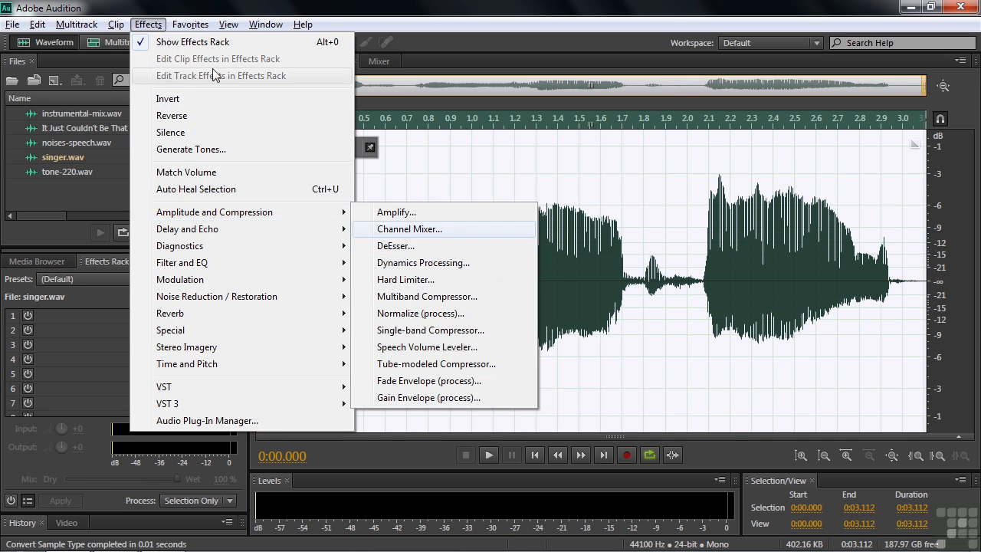
mouse_move(197, 25)
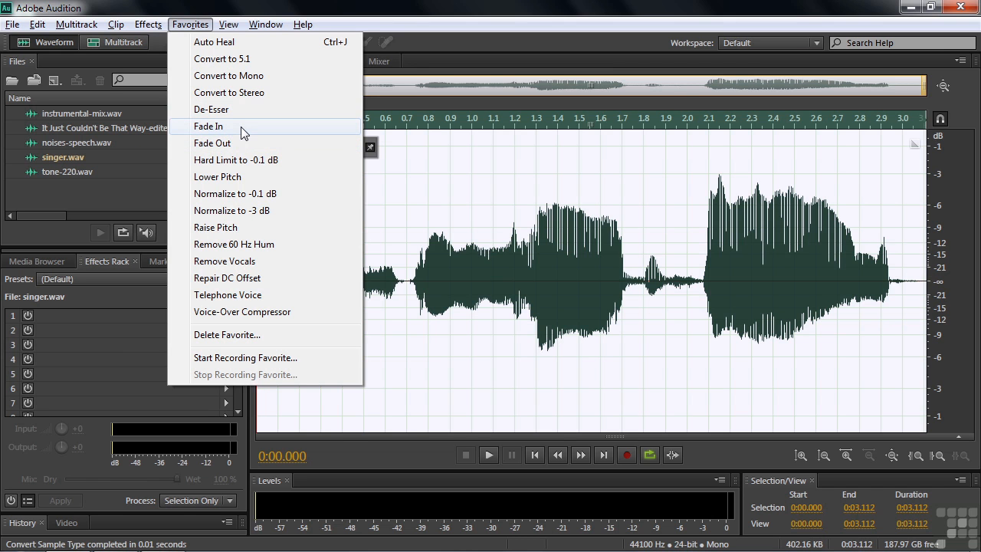
left_click(380, 8)
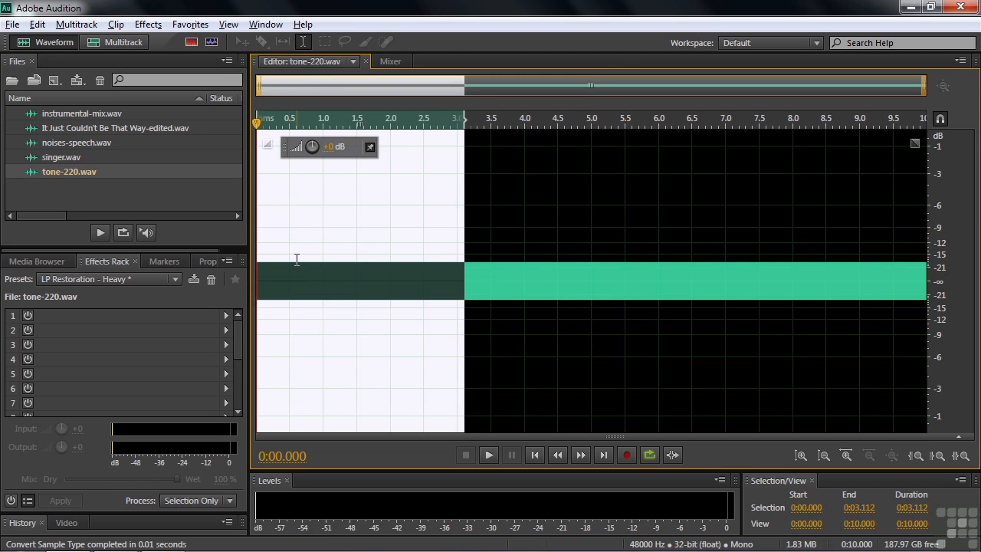
Clear the time selection in tone-220.wav, apply the Fade In favorite to the whole file, and deselect the audio.
left_click(290, 253)
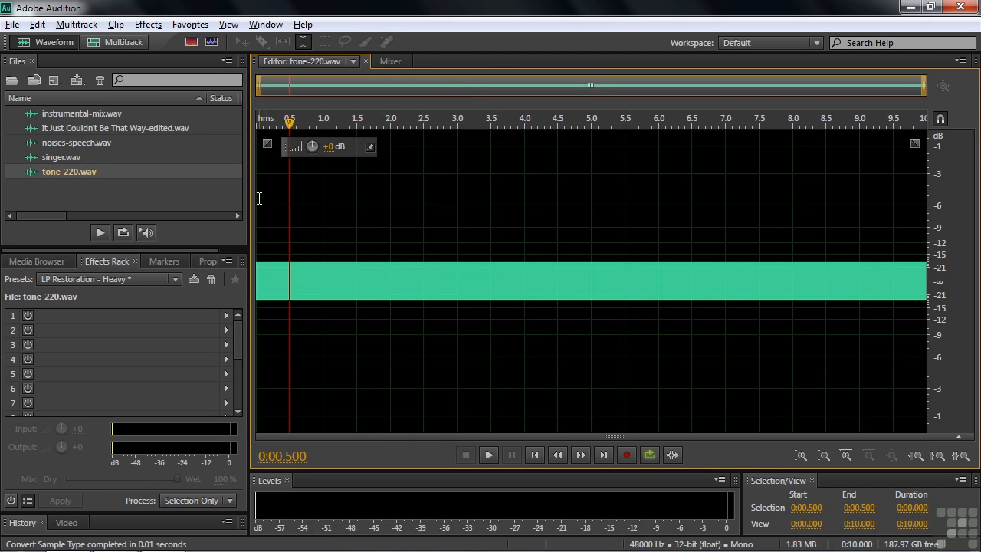
left_click(190, 24)
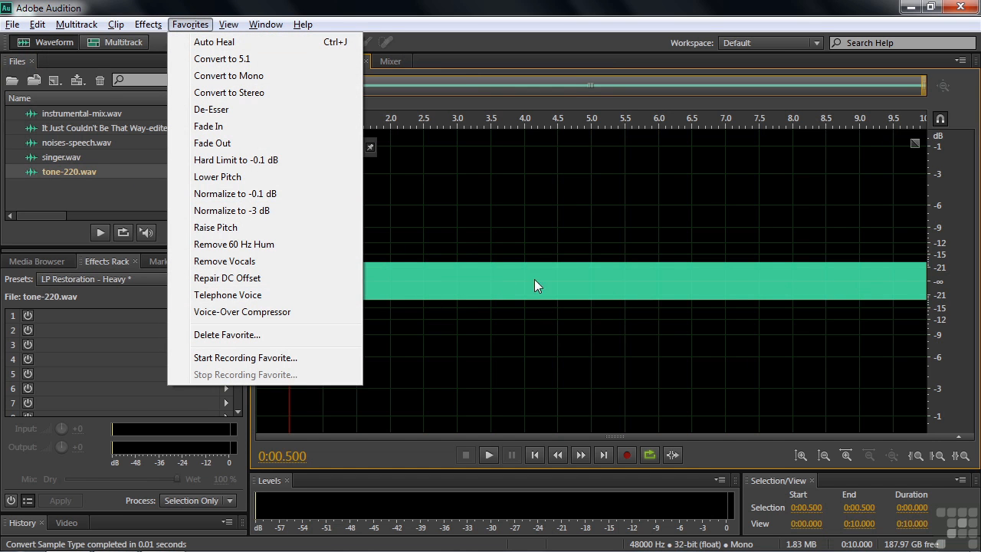
left_click(213, 127)
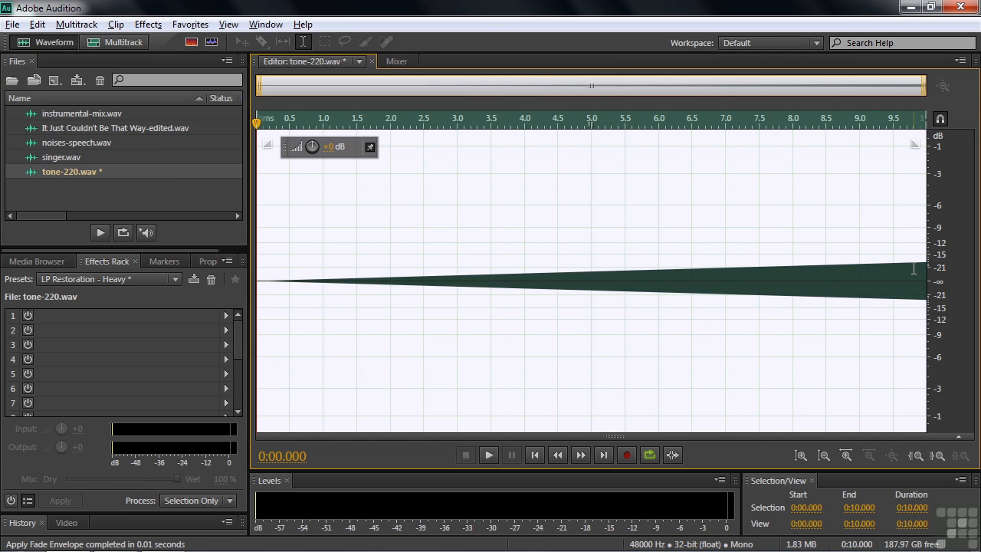
left_click(263, 278)
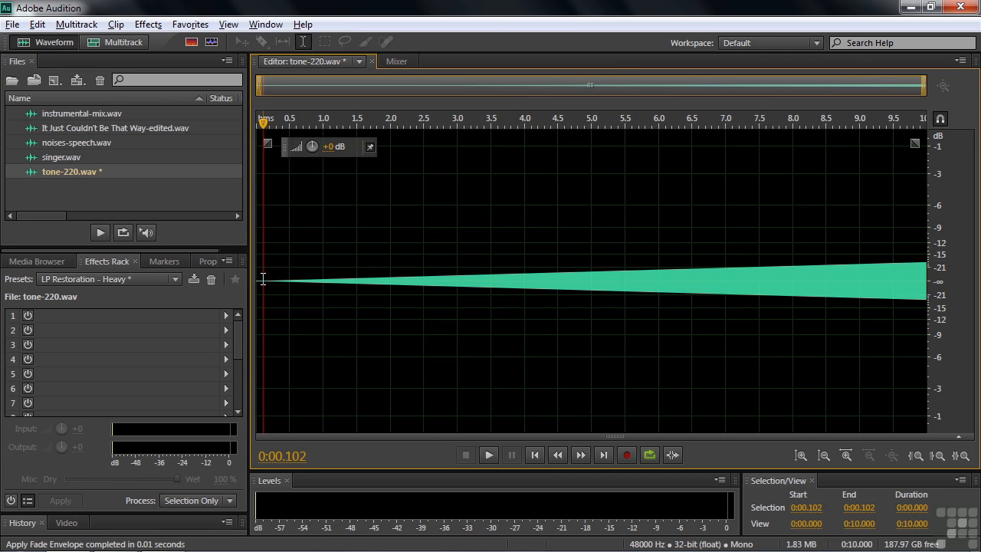
Play the faded tone-220.wav from near its start and undo the Fade In.
key("space")
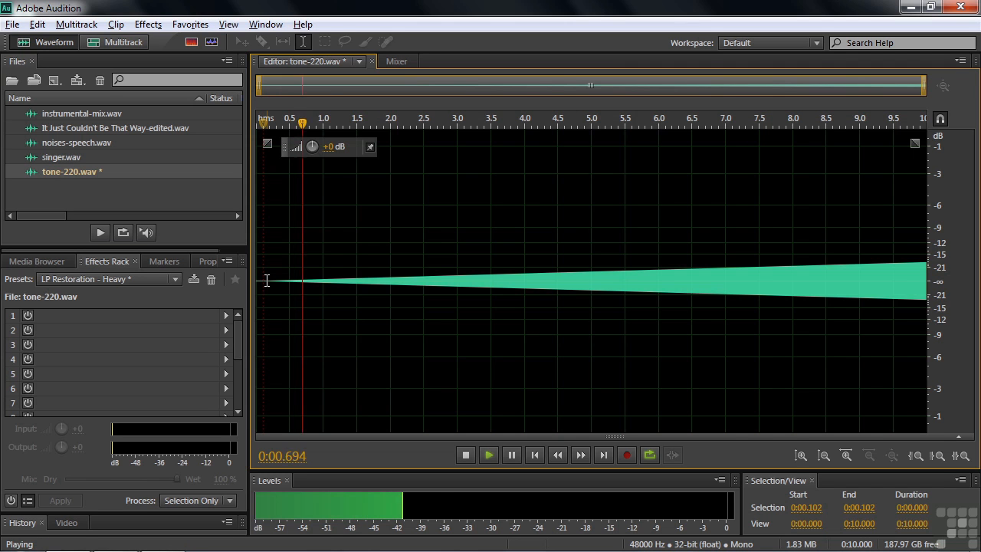
key("space")
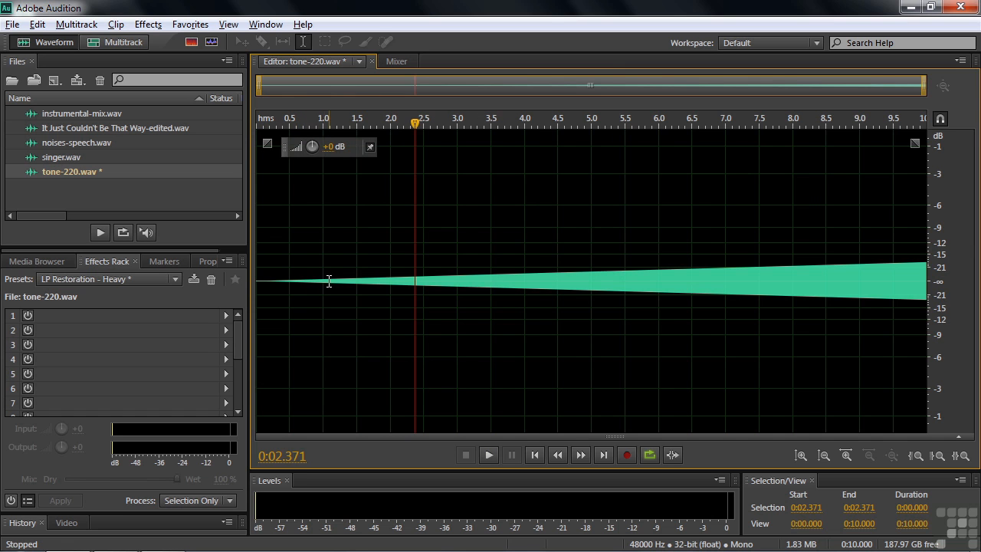
key("ctrl+z")
Try the Fade In favorite on only the first second of tone-220.wav and undo it.
left_click_drag(325, 282, 251, 283)
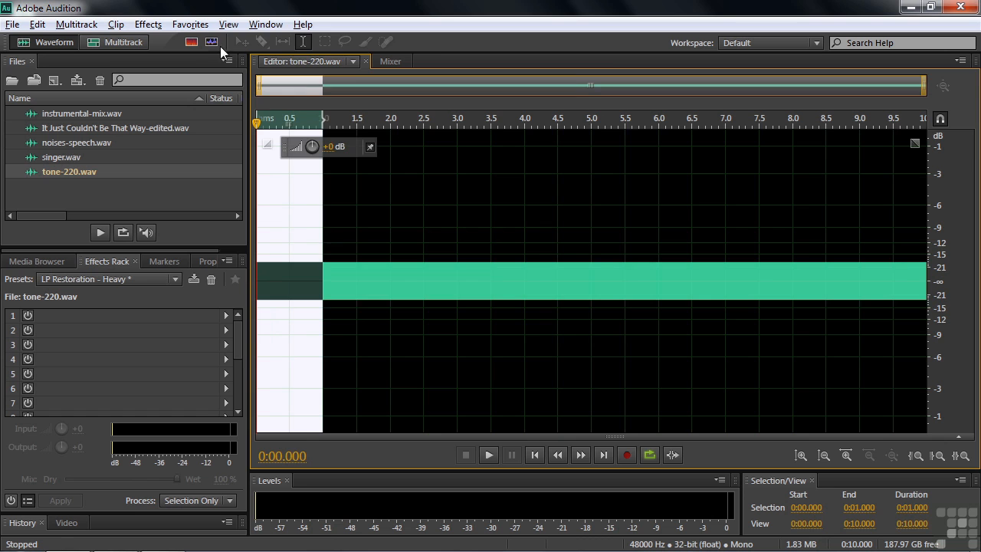
left_click(194, 26)
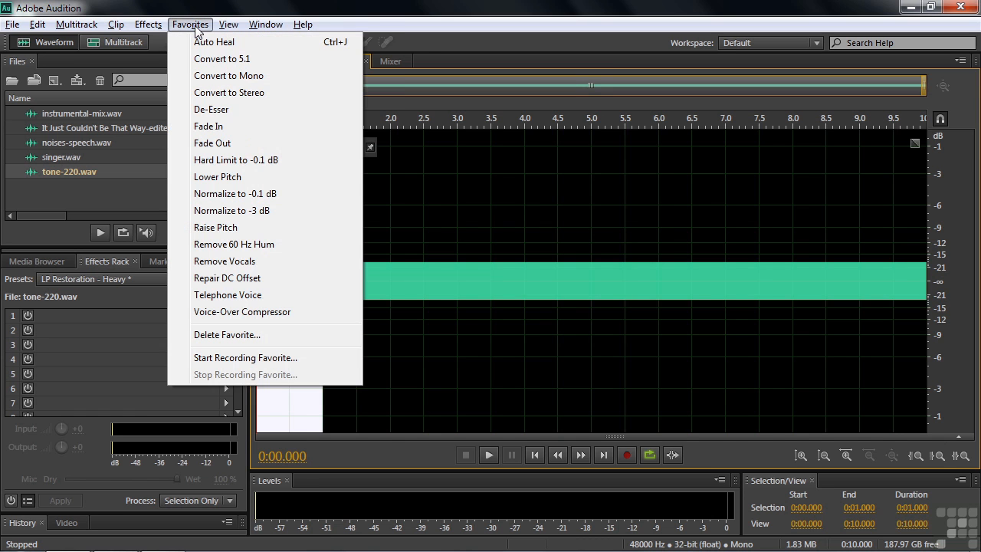
left_click(209, 126)
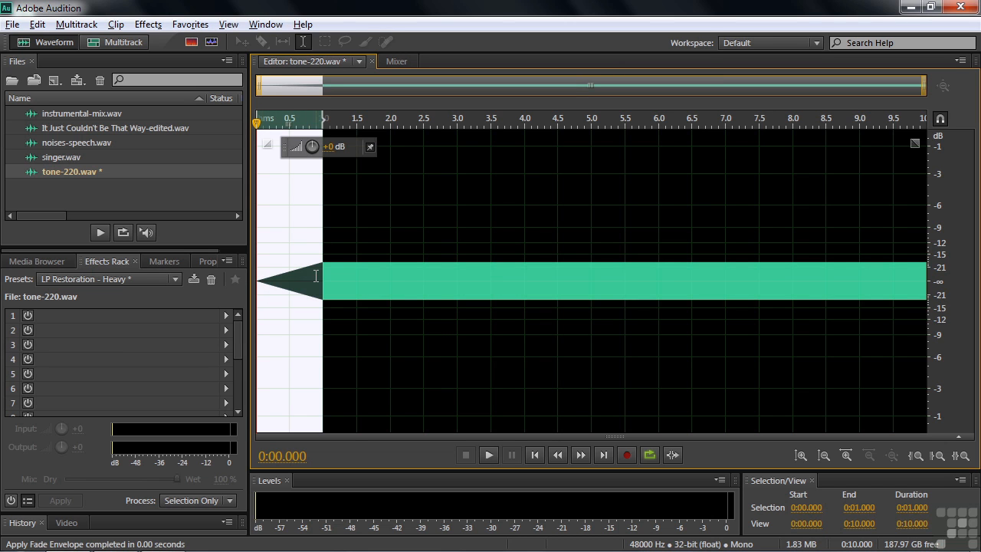
key("ctrl+z")
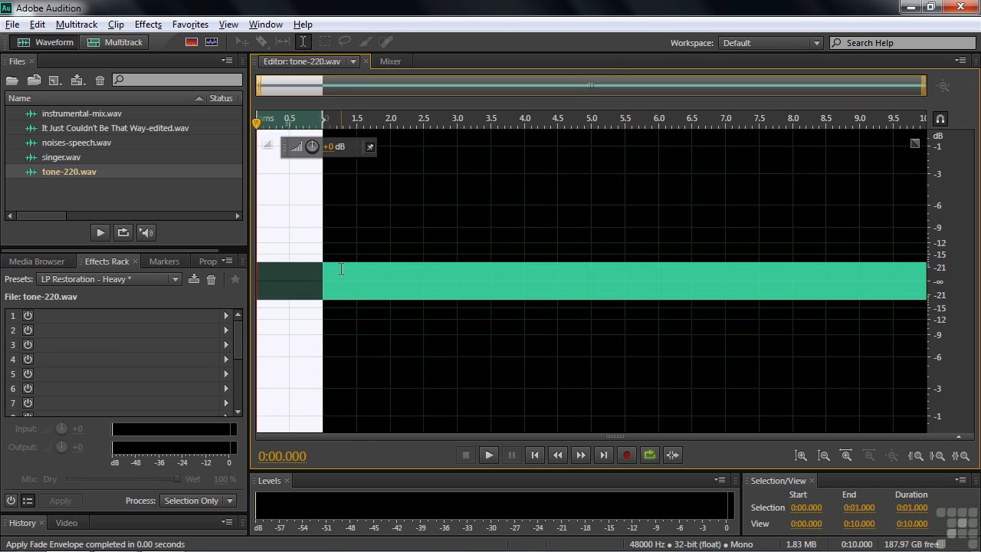
Clear the time selection, try a curved on-clip fade-in of about 1 second at the start of tone-220.wav, and undo it.
left_click(341, 269)
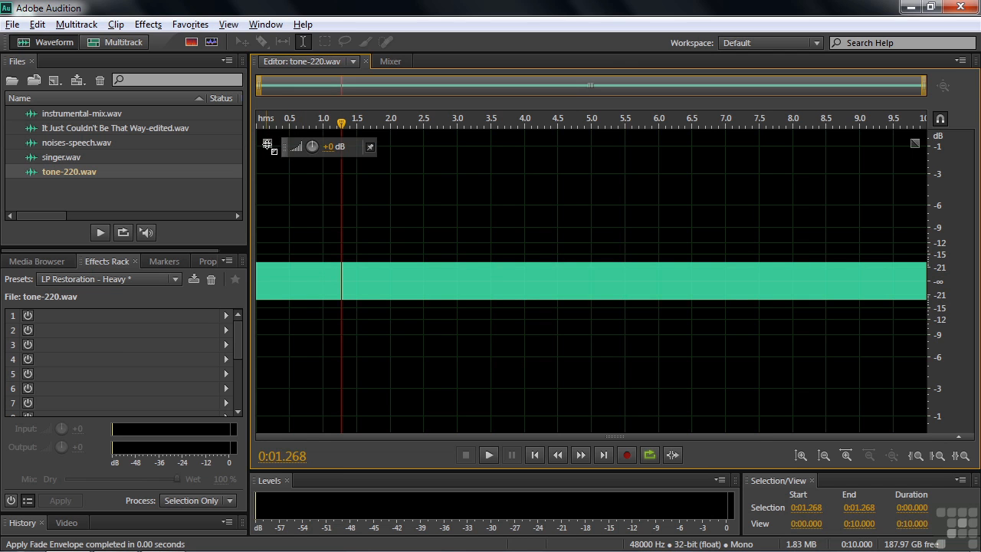
left_click_drag(269, 143, 339, 148)
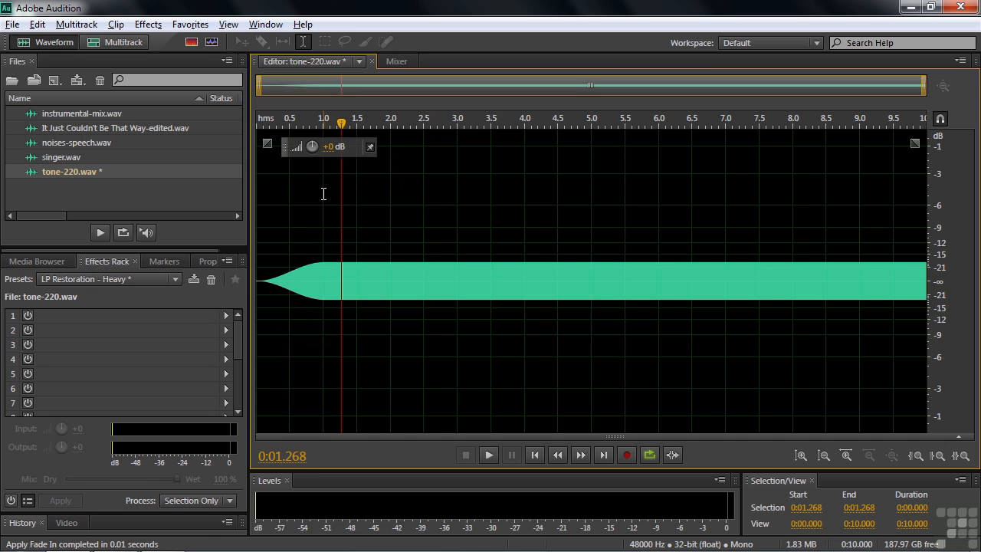
key("ctrl+z")
Compare the favorites with the Hard Limiter effect, load its Limit to -.1dB preset, and dismiss it without applying.
left_click(190, 25)
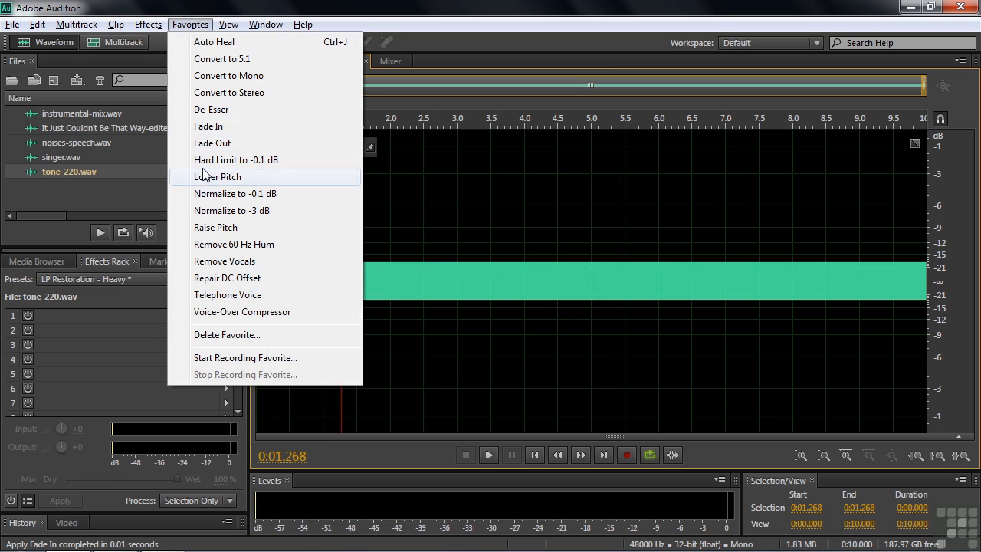
mouse_move(157, 24)
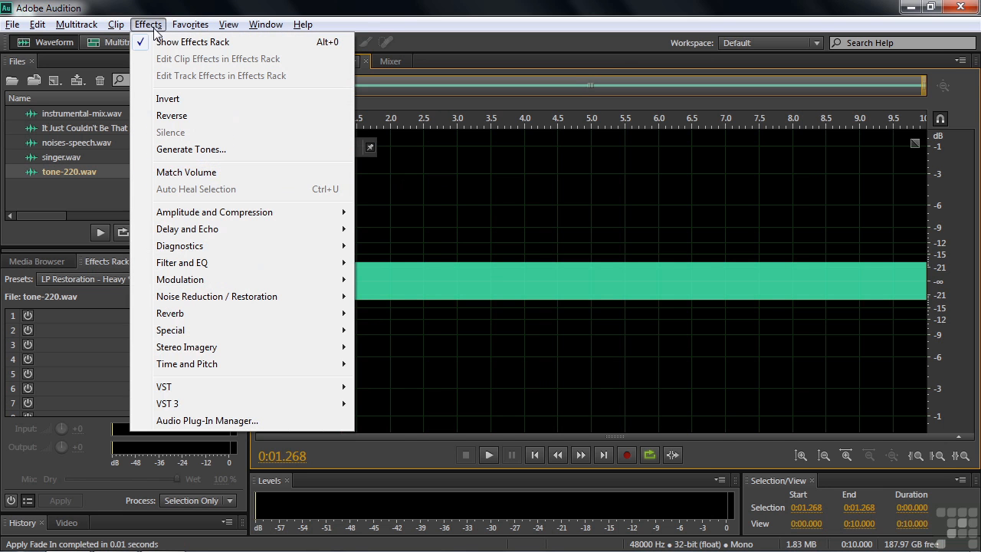
mouse_move(166, 212)
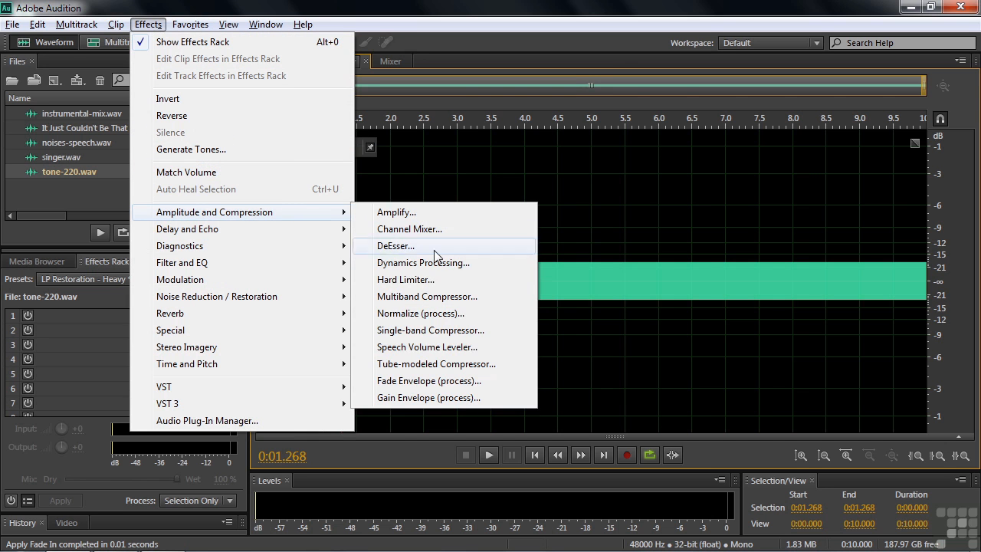
left_click(429, 220)
left_click(640, 204)
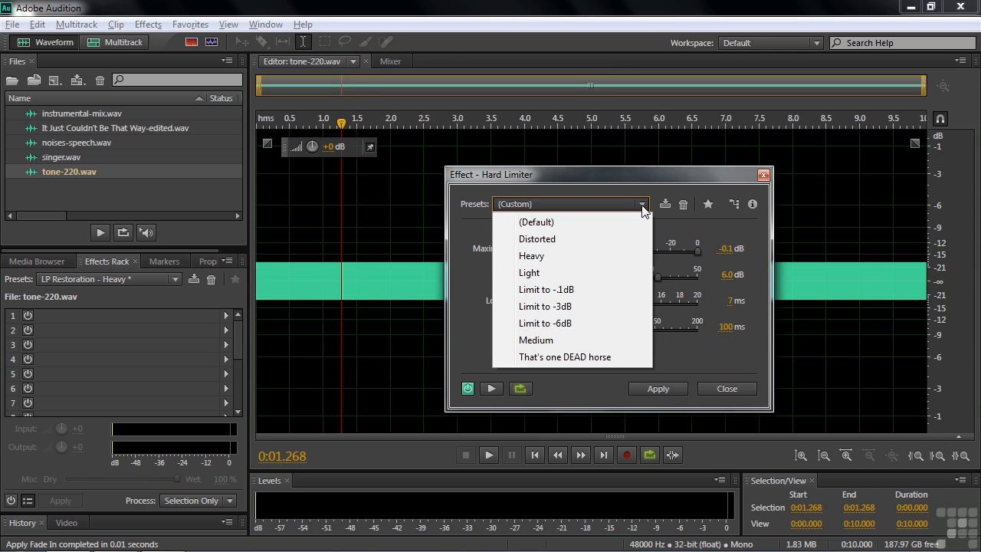
left_click(544, 294)
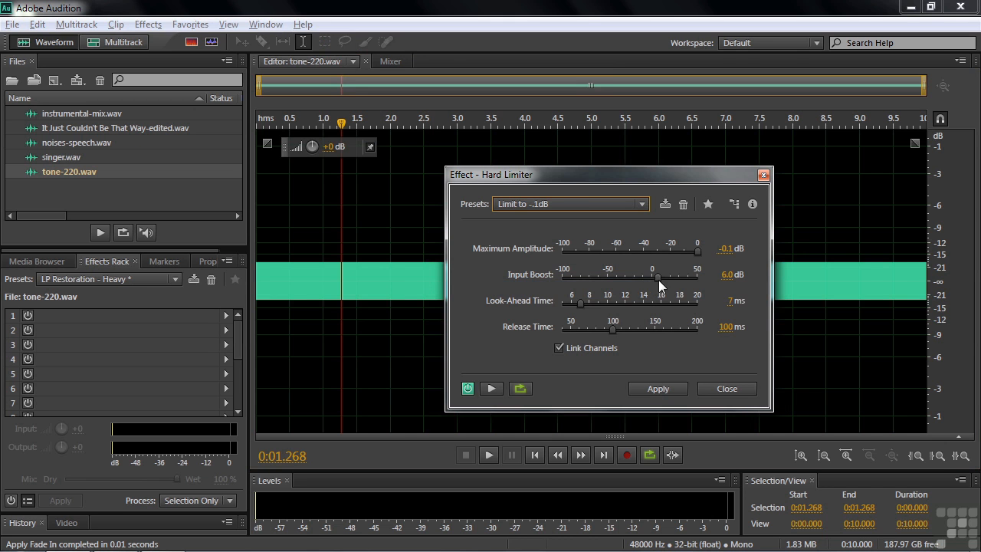
left_click(716, 388)
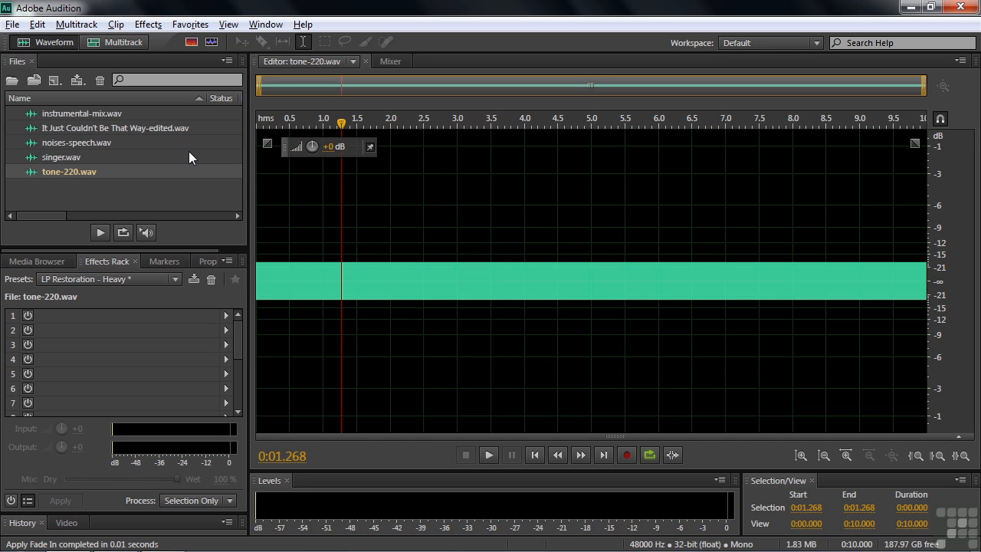
Open instrumental-mix.wav, select about 1.5 to 11.2 seconds, and try the Hard Limit to -0.1 dB favorite on that range.
double_click(65, 112)
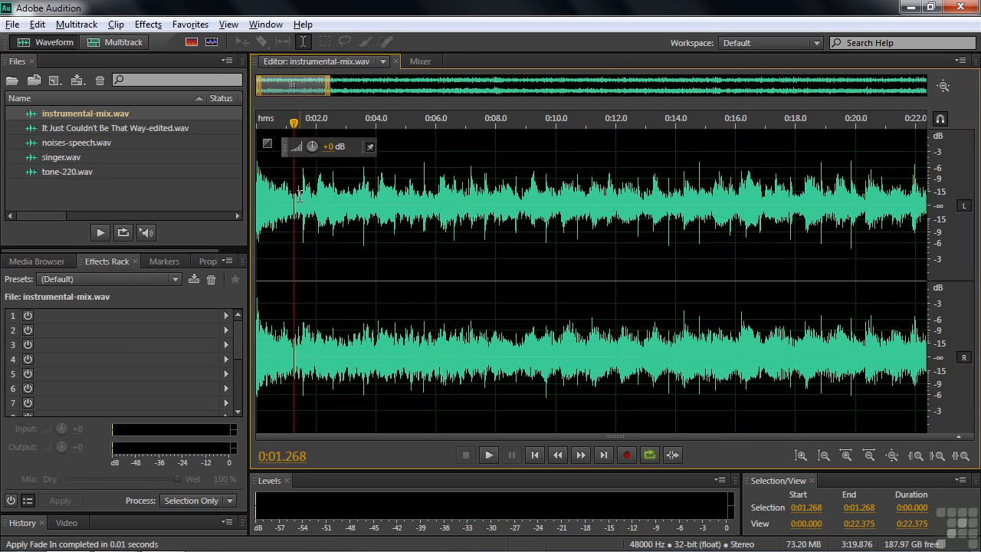
left_click_drag(300, 198, 591, 226)
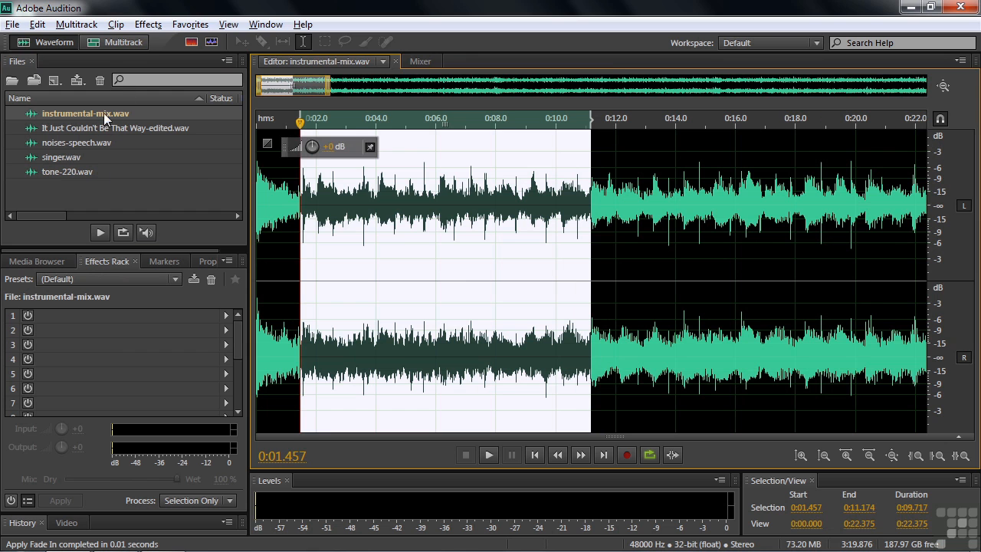
left_click(188, 24)
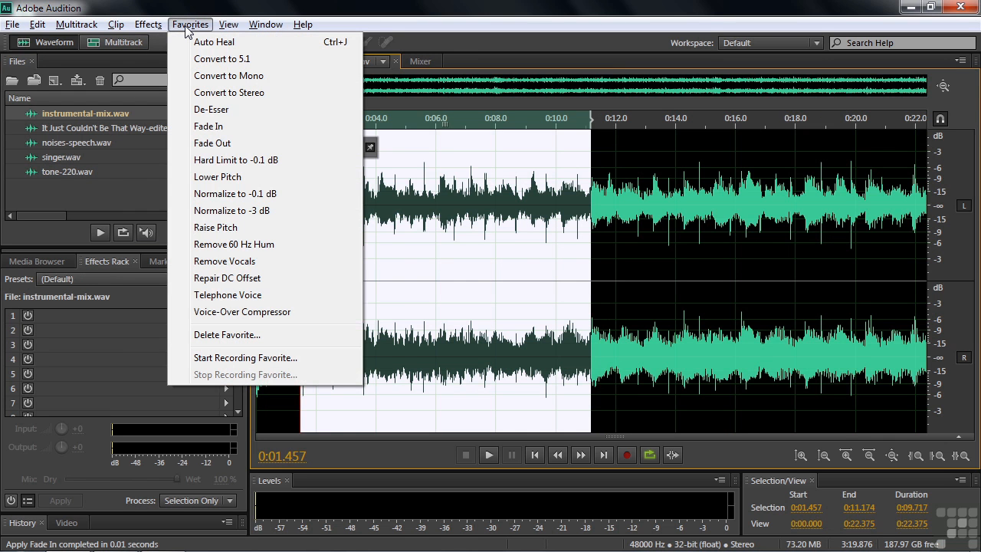
left_click(222, 160)
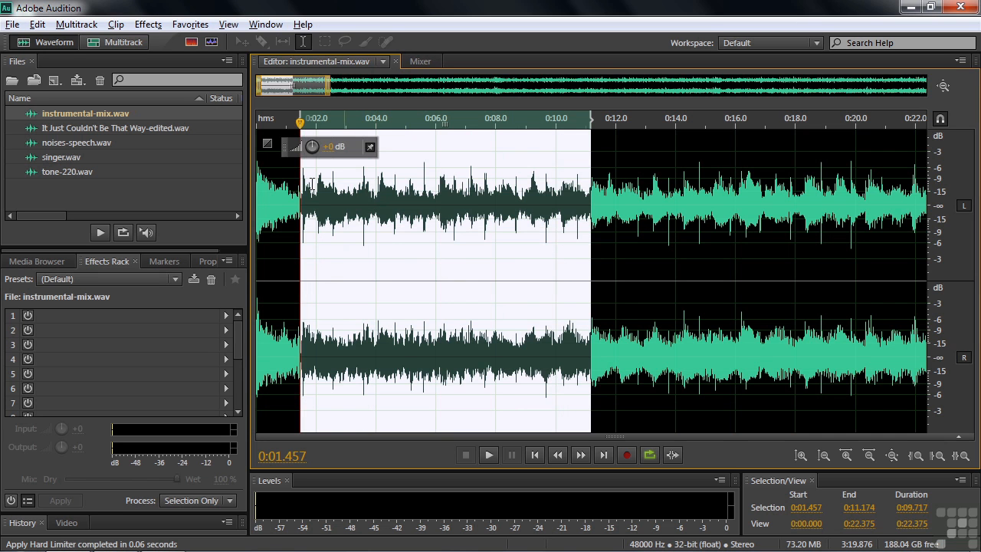
Try the Normalize to -3 dB favorite on the selected range of instrumental-mix.wav and undo it.
left_click(205, 25)
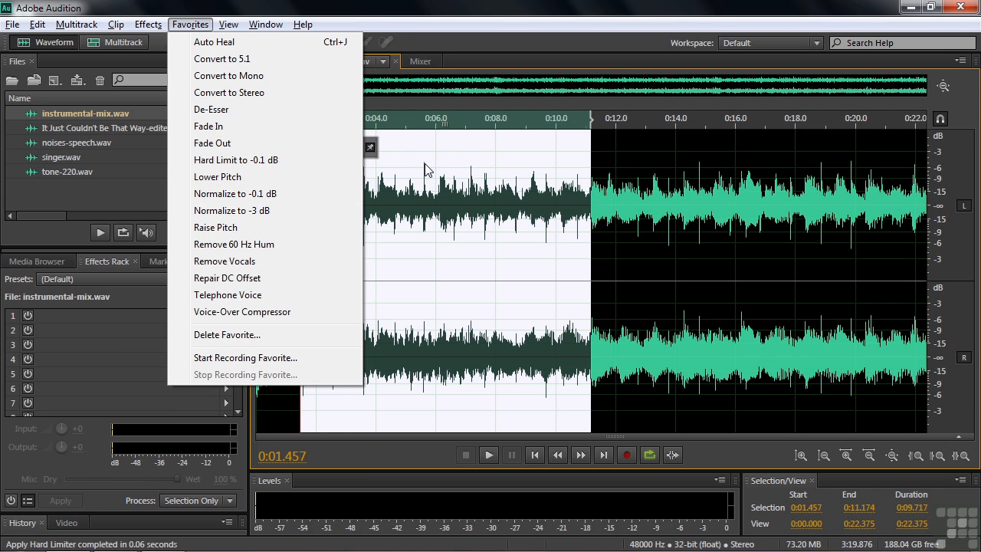
left_click(233, 212)
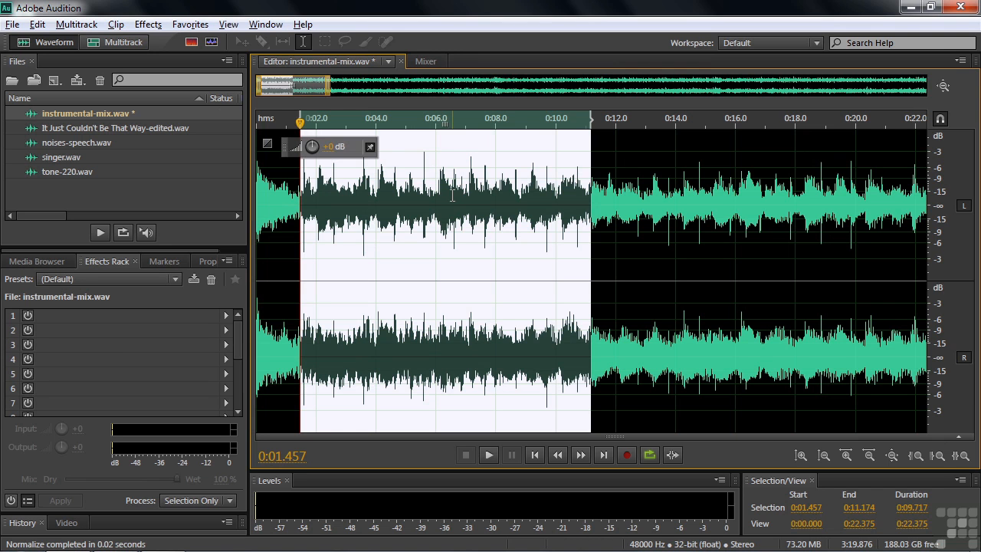
key("ctrl+z")
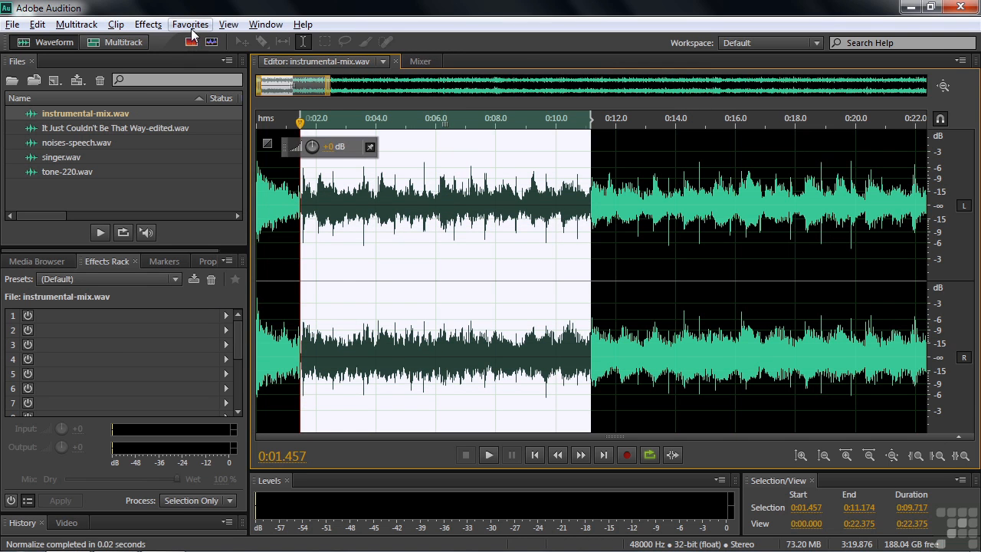
Compare the normalize and pitch favorites with the Amplitude and Compression and Time and Pitch effects without applying any.
left_click(150, 26)
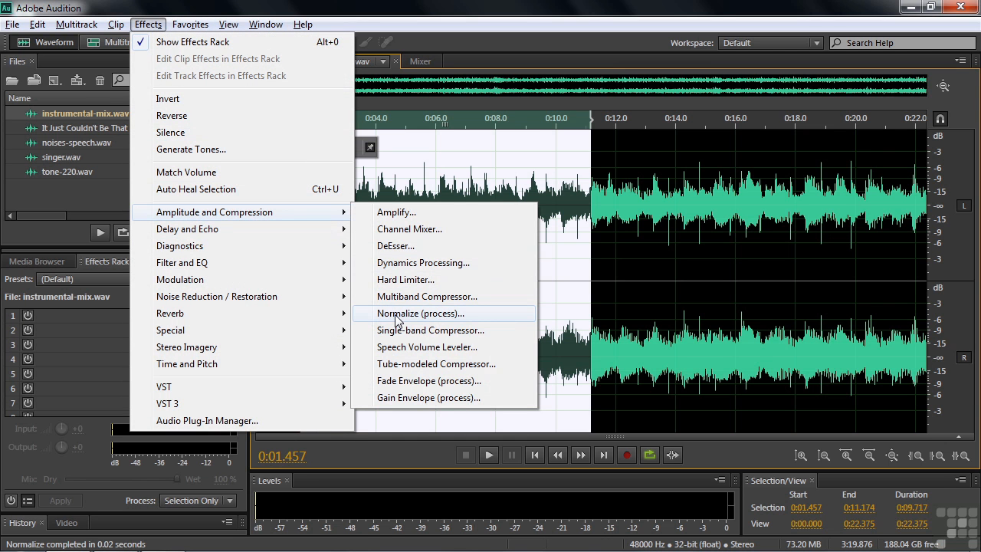
mouse_move(192, 25)
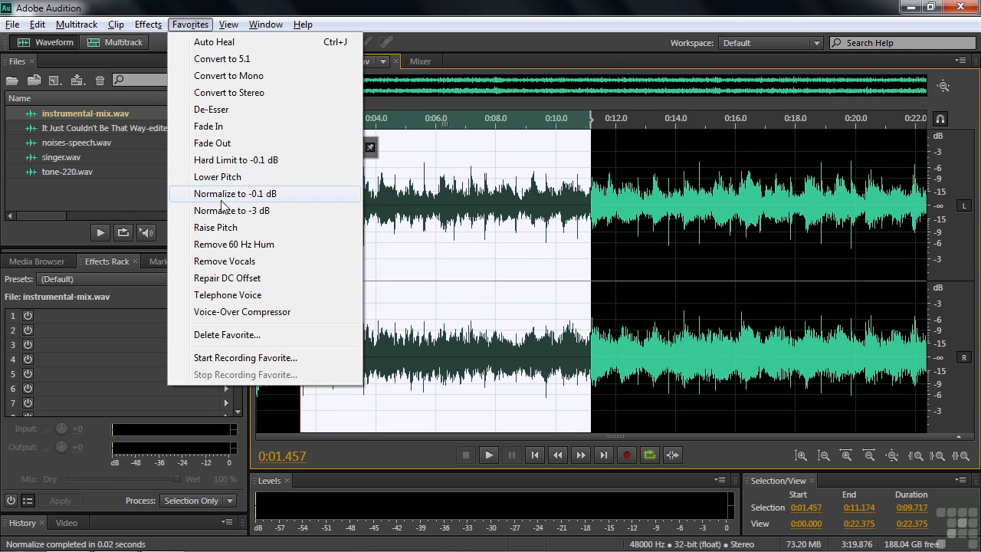
mouse_move(148, 26)
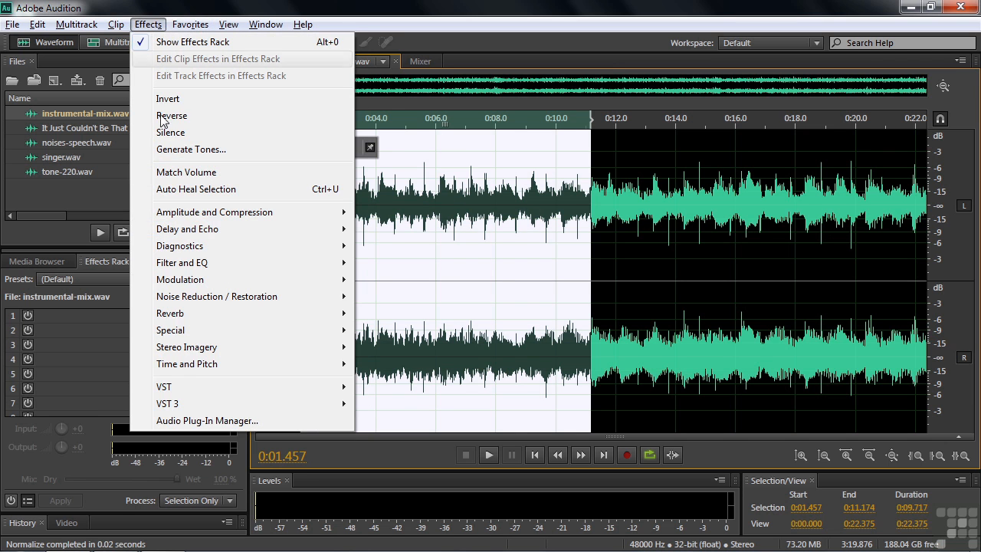
mouse_move(194, 367)
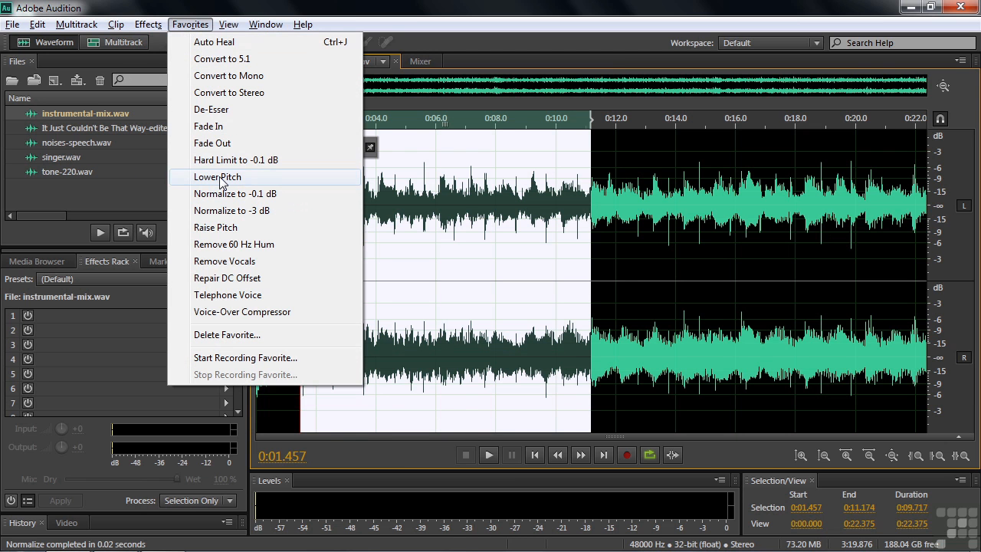
left_click(94, 204)
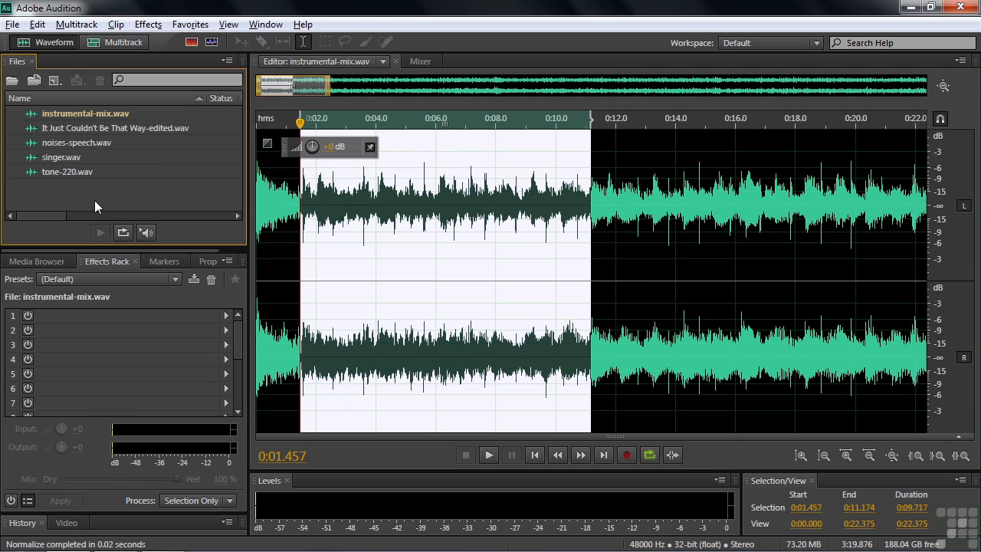
Open singer.wav, clear its time selection, and play the original vocal from near the start.
double_click(44, 159)
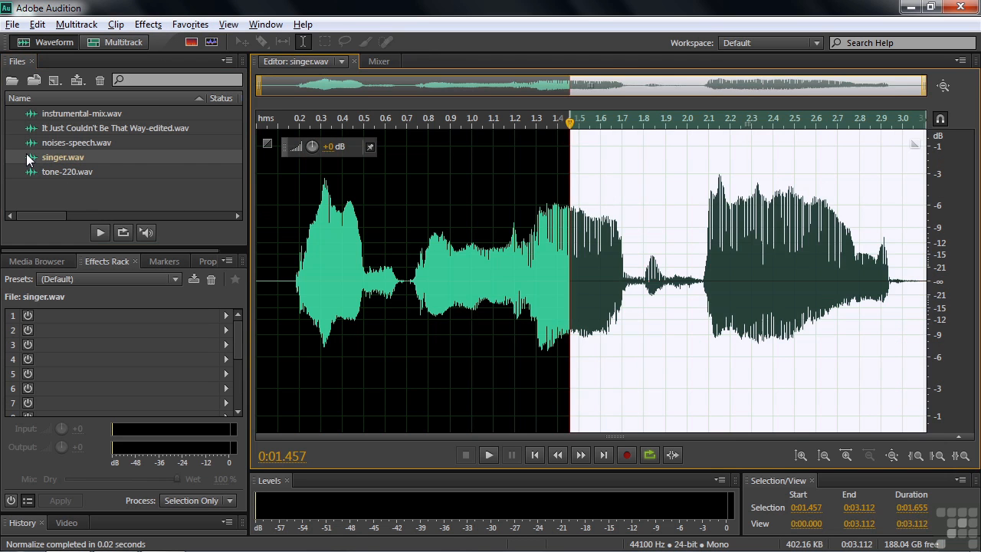
left_click(291, 272)
key("space")
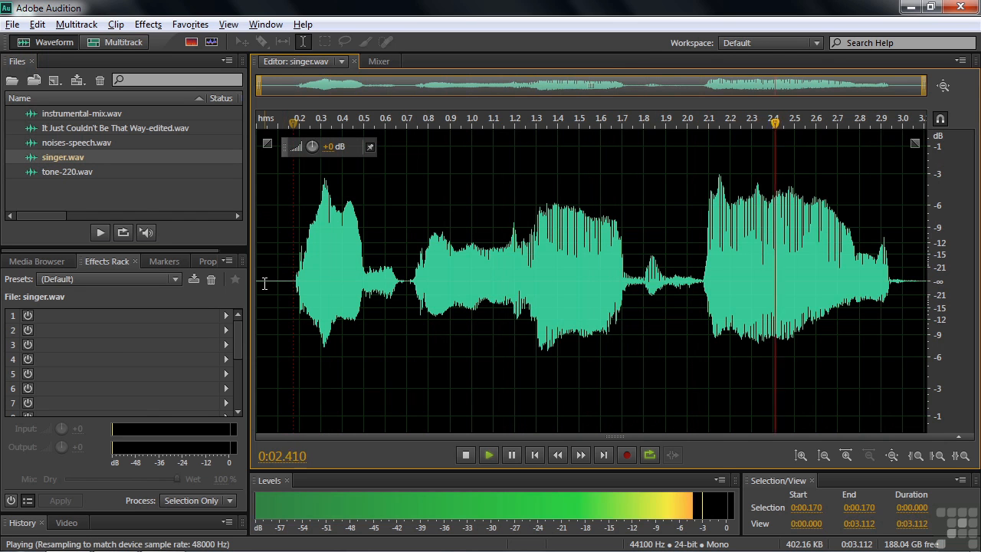
key("space")
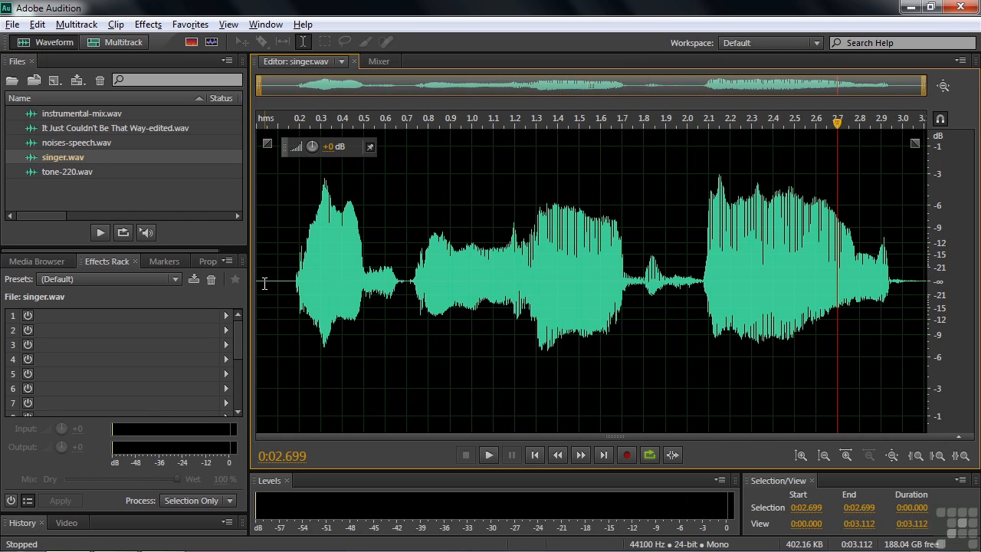
Try the Lower Pitch favorite on the whole of singer.wav, play the result, and undo the pitch change.
left_click(191, 24)
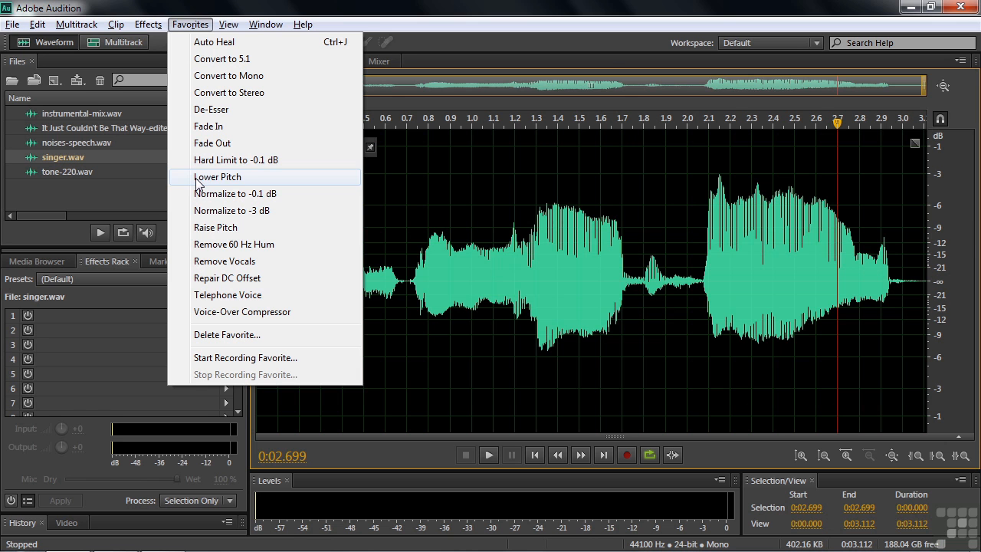
left_click(198, 180)
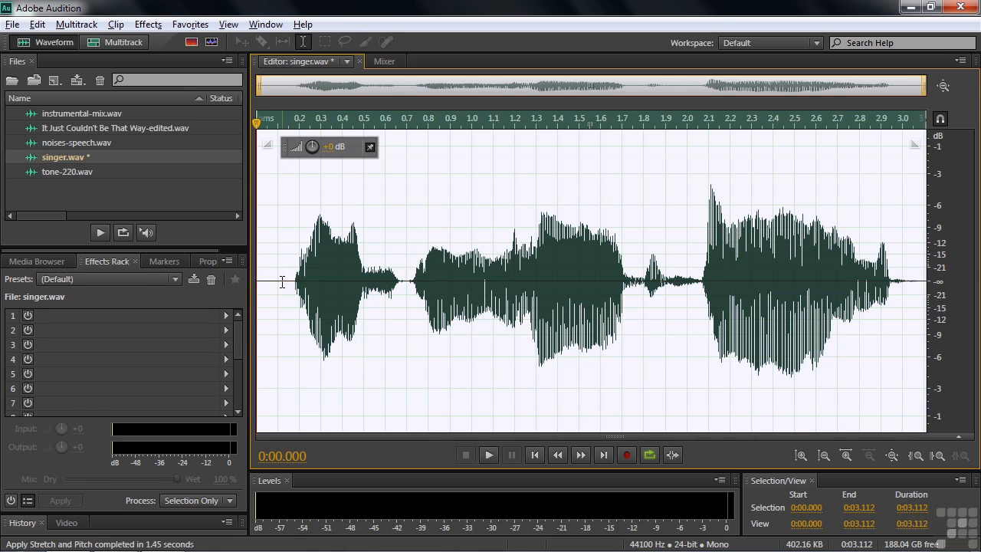
left_click(279, 281)
key("space")
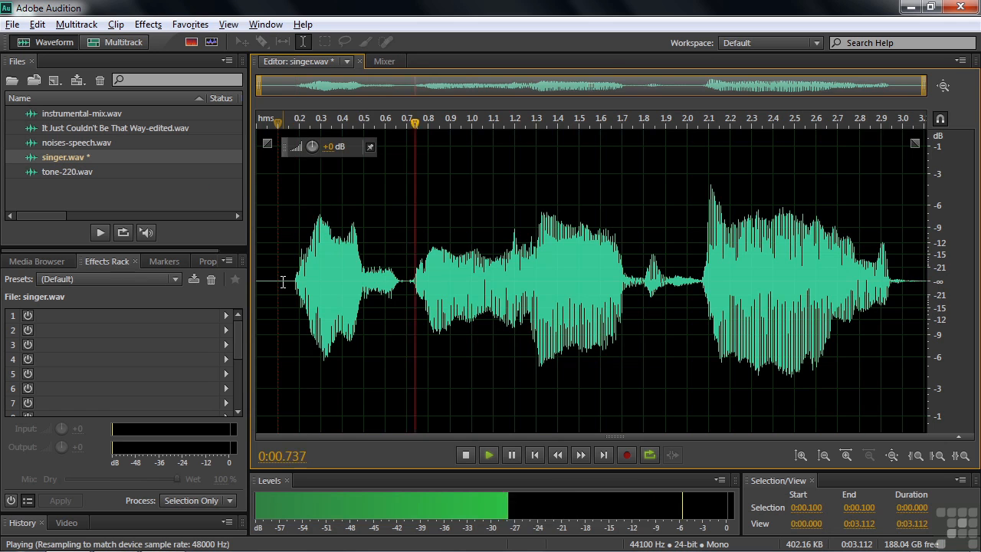
key("space")
double_click(306, 291)
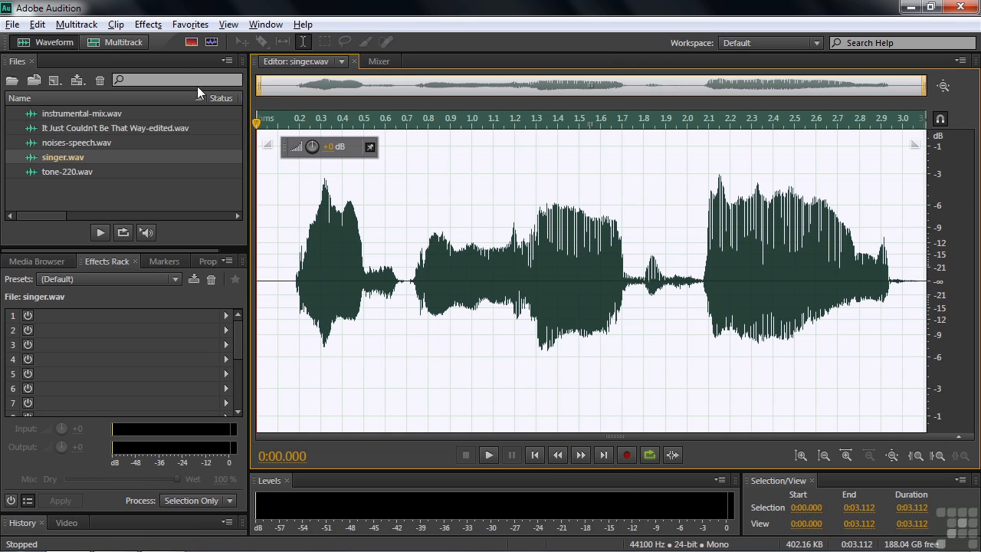
Preview the Stretch and Pitch effect on singer.wav with its current lowered-pitch settings and close it without applying.
left_click(157, 26)
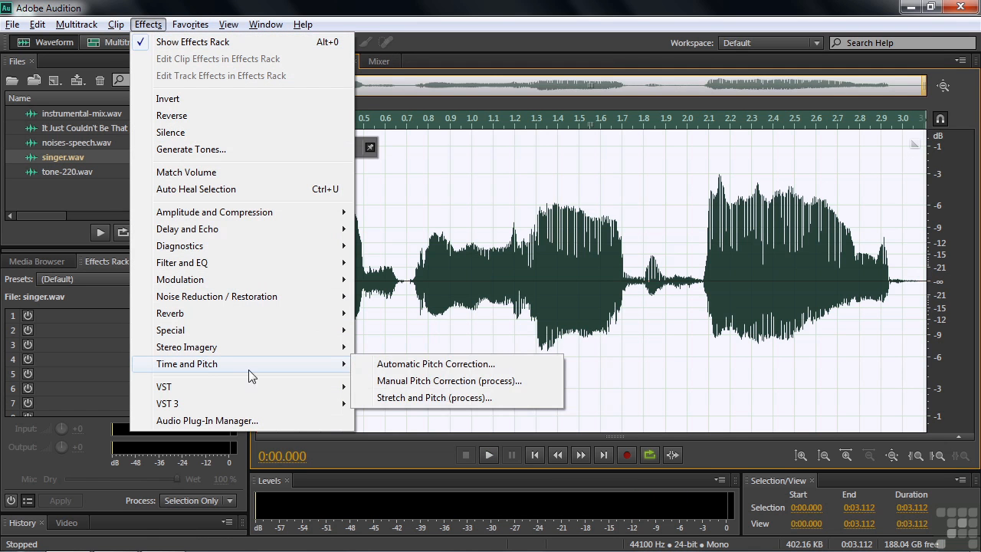
left_click(398, 400)
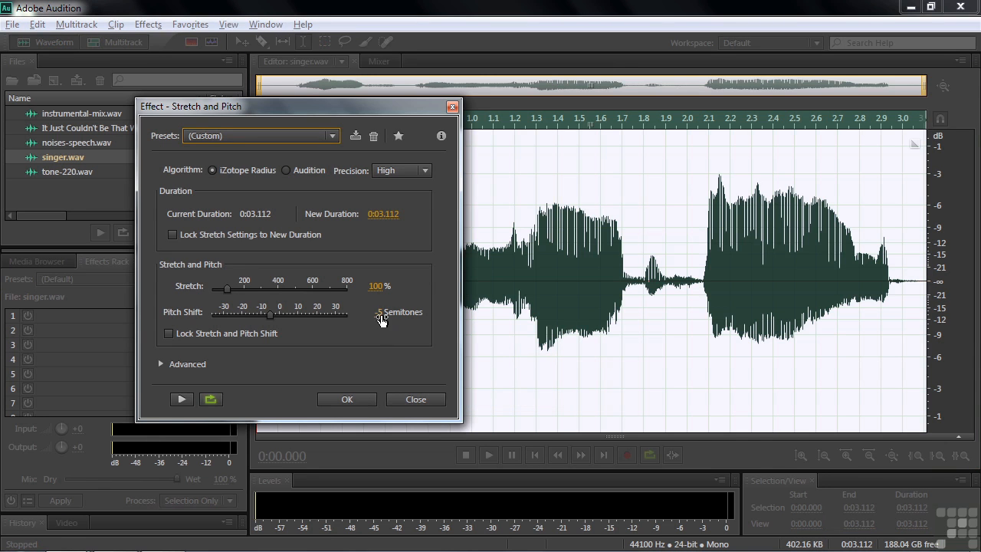
left_click(182, 398)
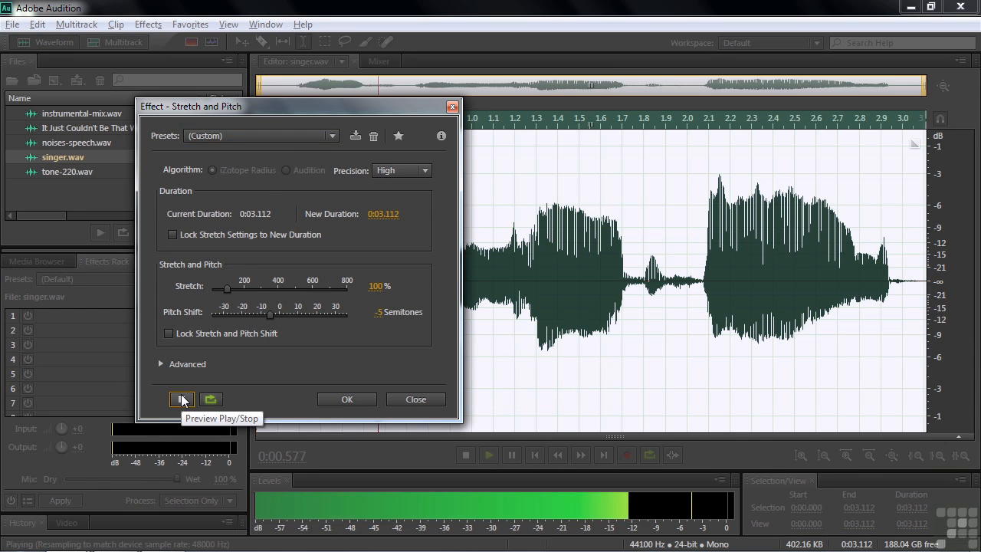
left_click(183, 399)
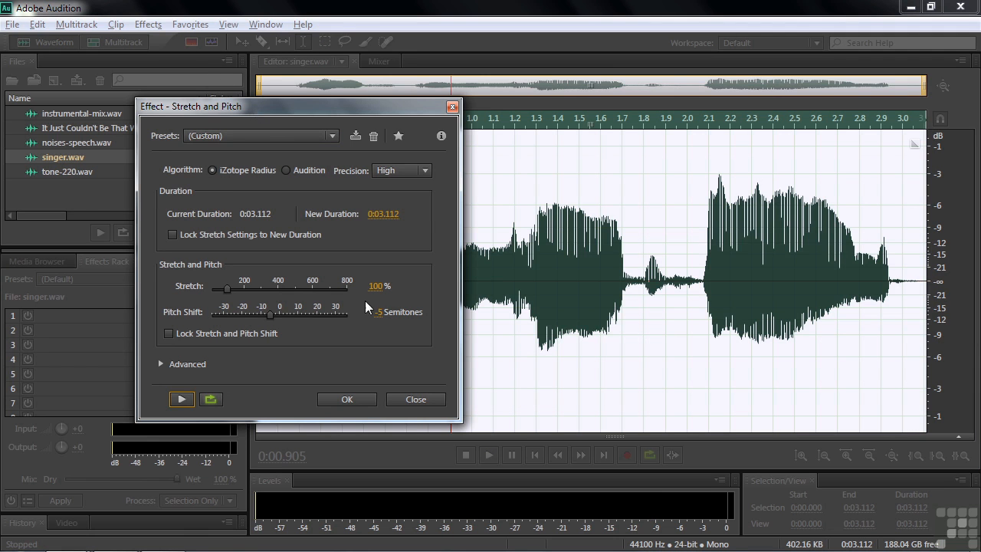
left_click(408, 399)
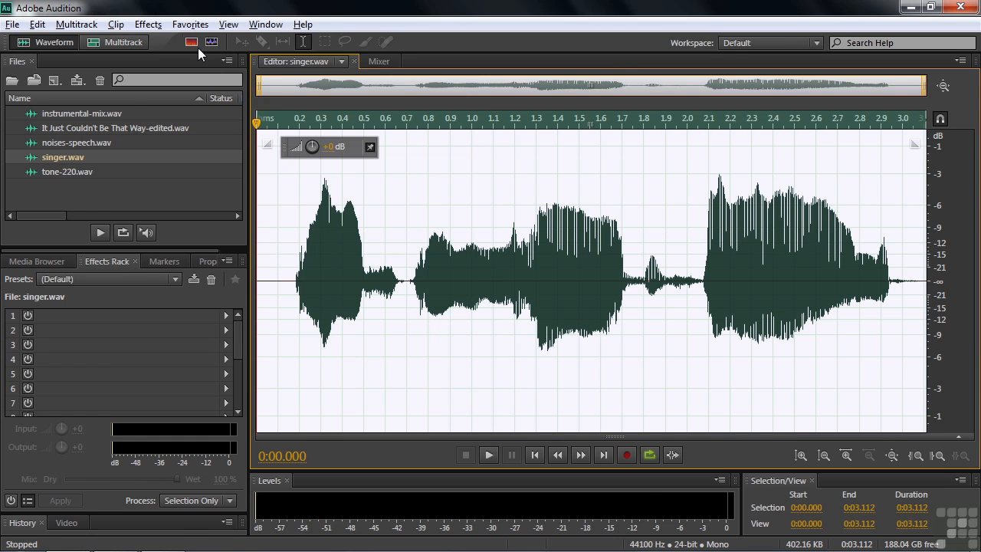
Try the Raise Pitch favorite on the whole of singer.wav, play the result, and undo the pitch change.
left_click(184, 25)
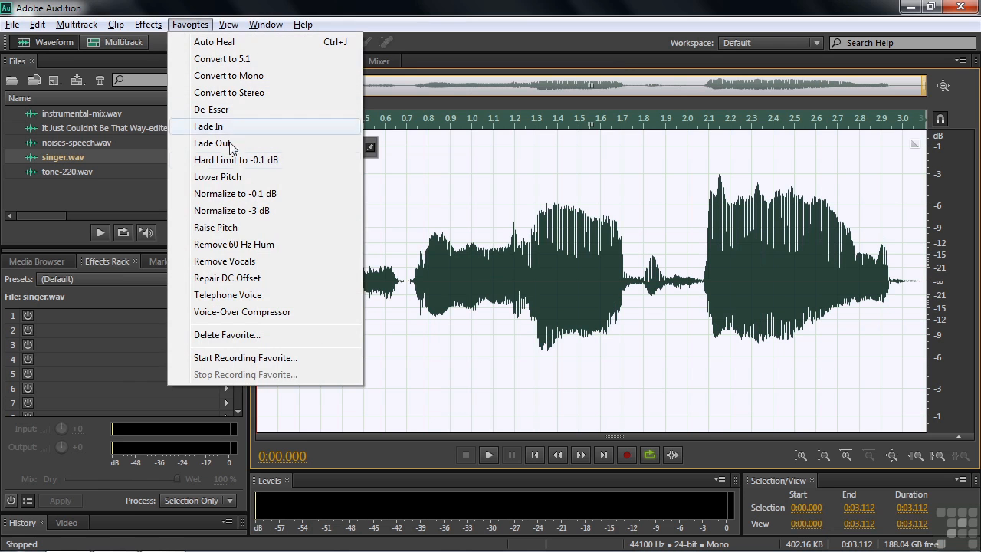
left_click(234, 229)
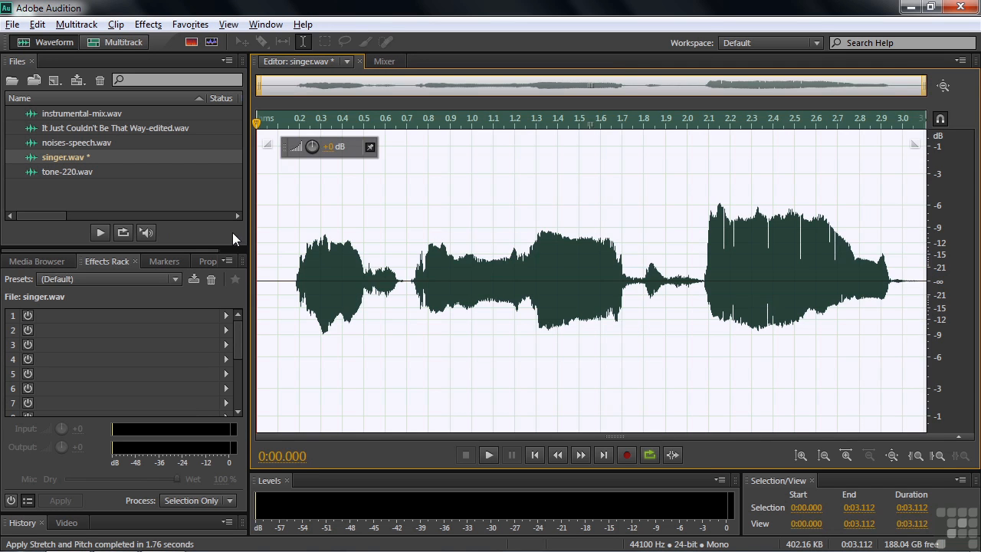
left_click(293, 283)
key("space")
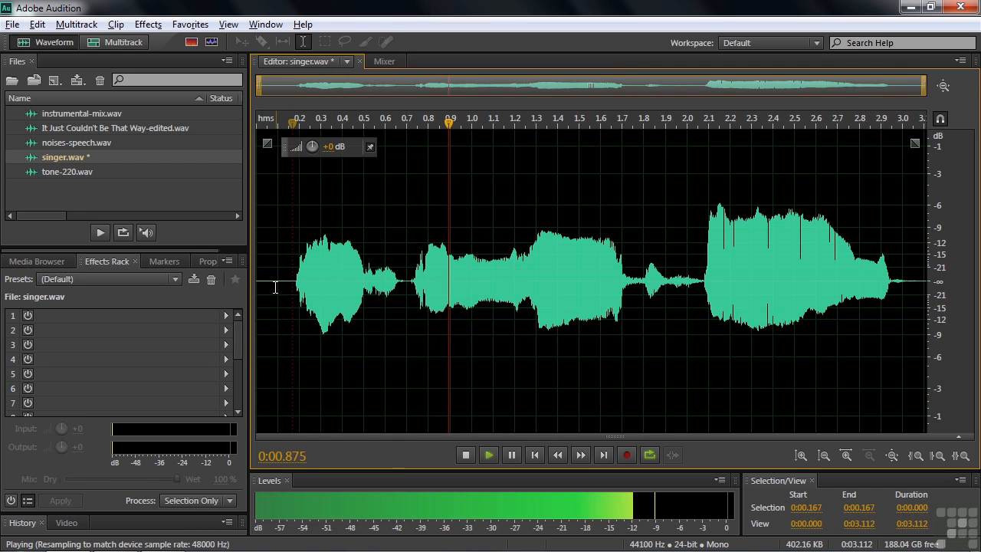
key("space")
key("ctrl+z")
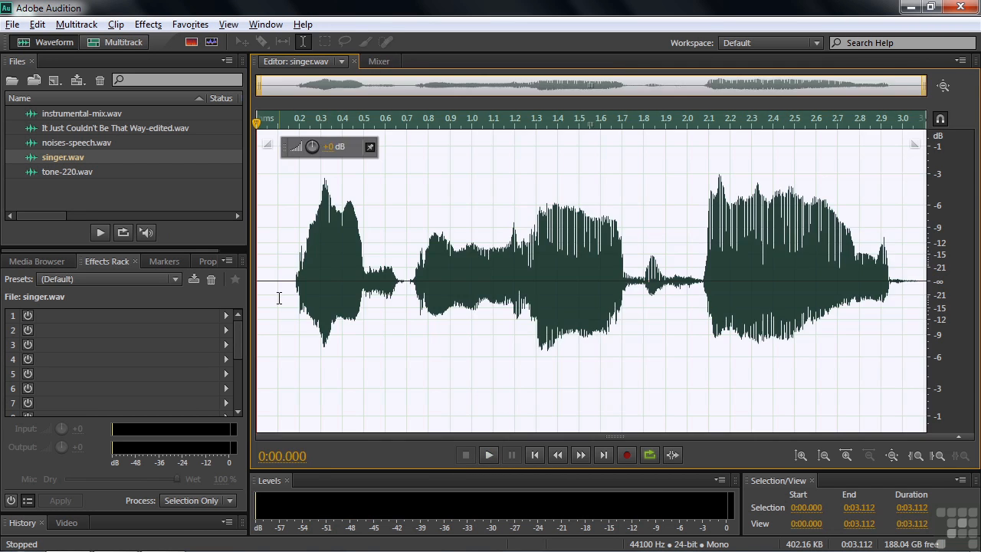
Preview the raised-pitch settings in the Stretch and Pitch effect on singer.wav and close it without applying.
left_click(148, 24)
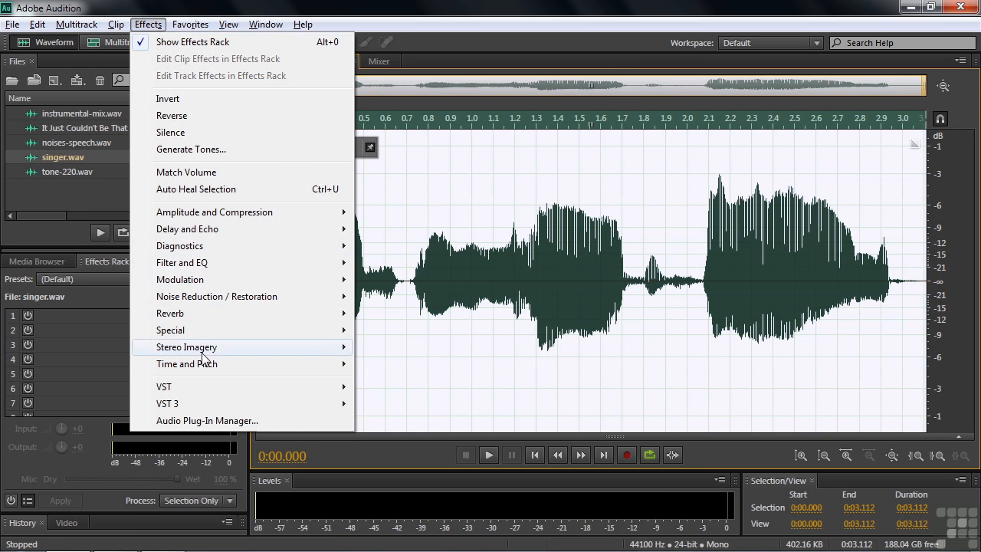
mouse_move(207, 368)
left_click(389, 398)
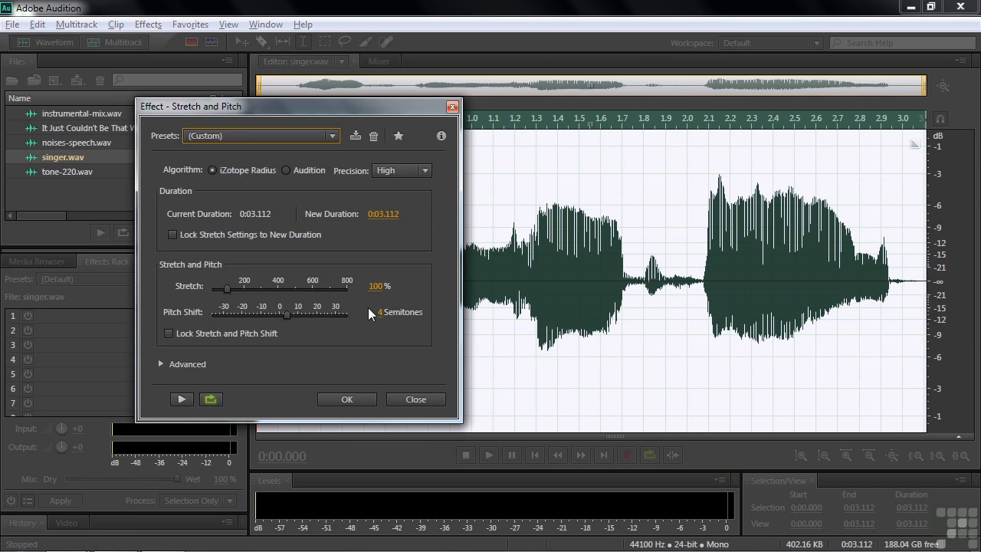
left_click(183, 399)
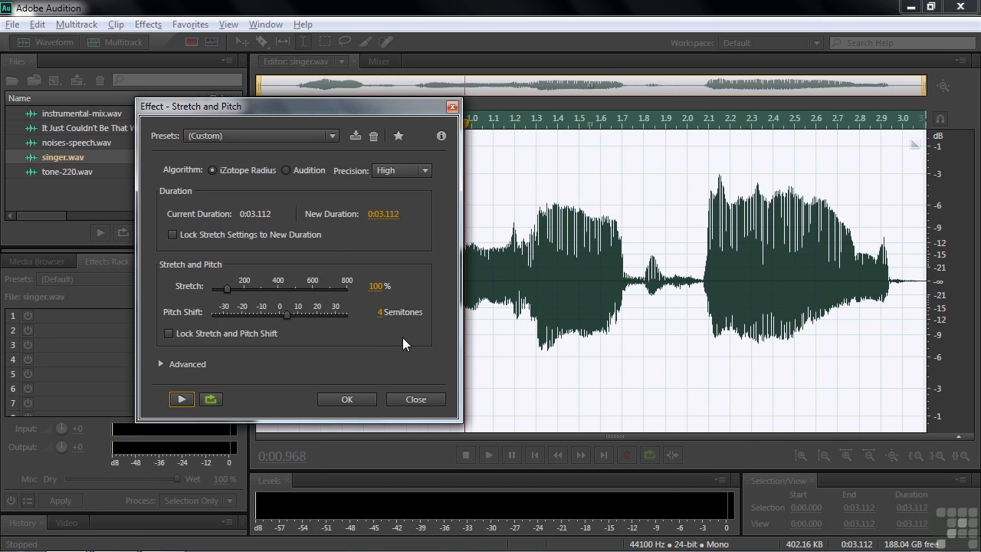
left_click(412, 400)
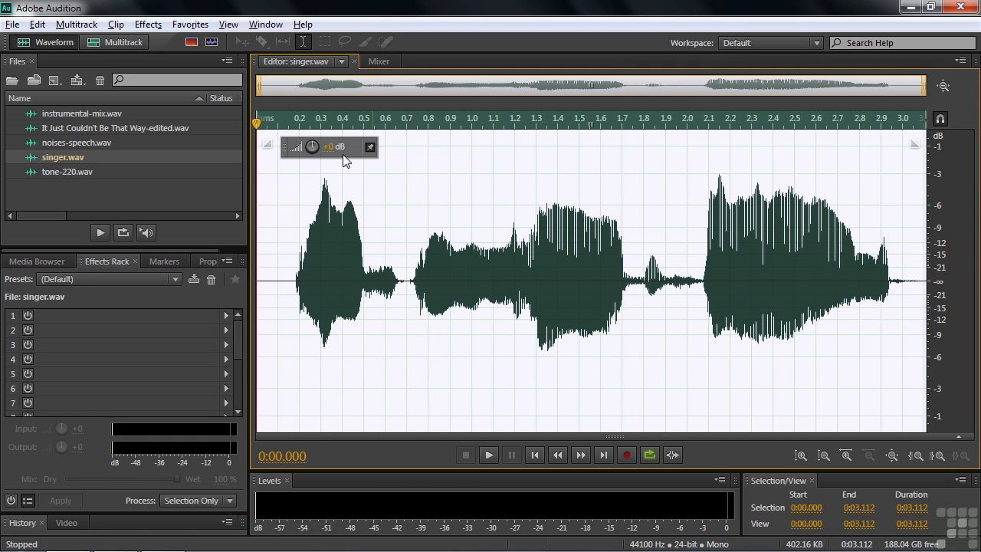
Open noises-speech.wav, select about the first 8.26 seconds containing the hum, and play part of the selection.
left_click(192, 25)
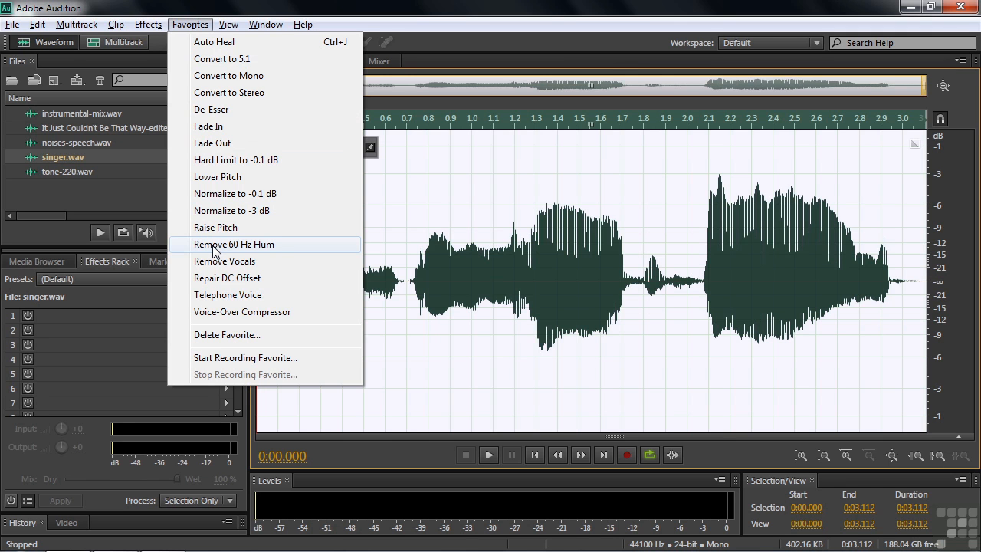
left_click(105, 187)
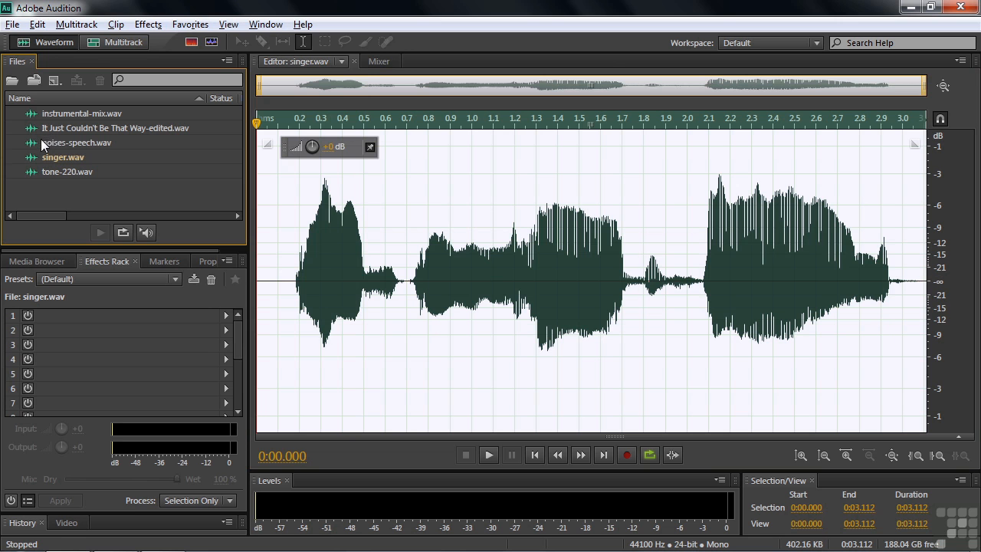
left_click(52, 147)
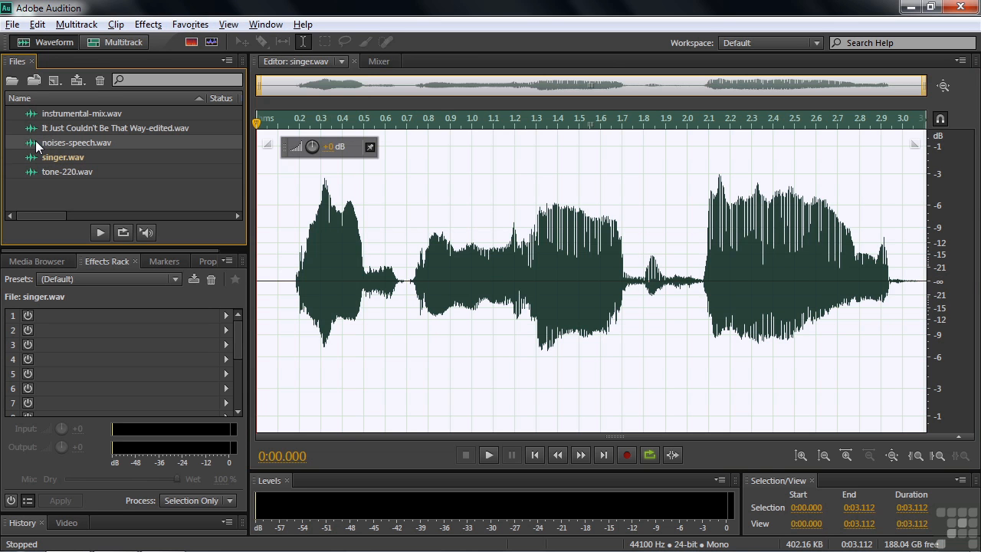
double_click(43, 146)
left_click(266, 320)
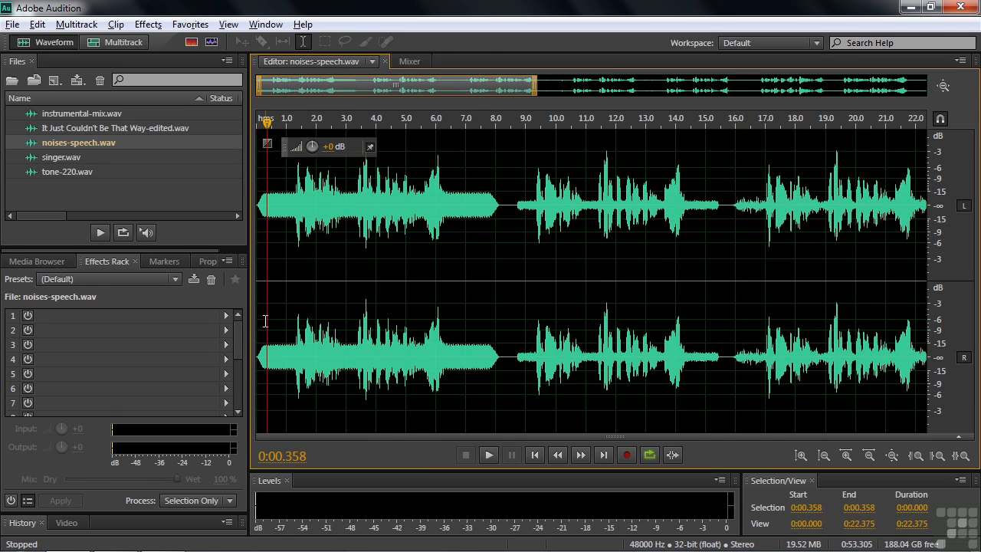
left_click_drag(259, 326, 503, 331)
key("space")
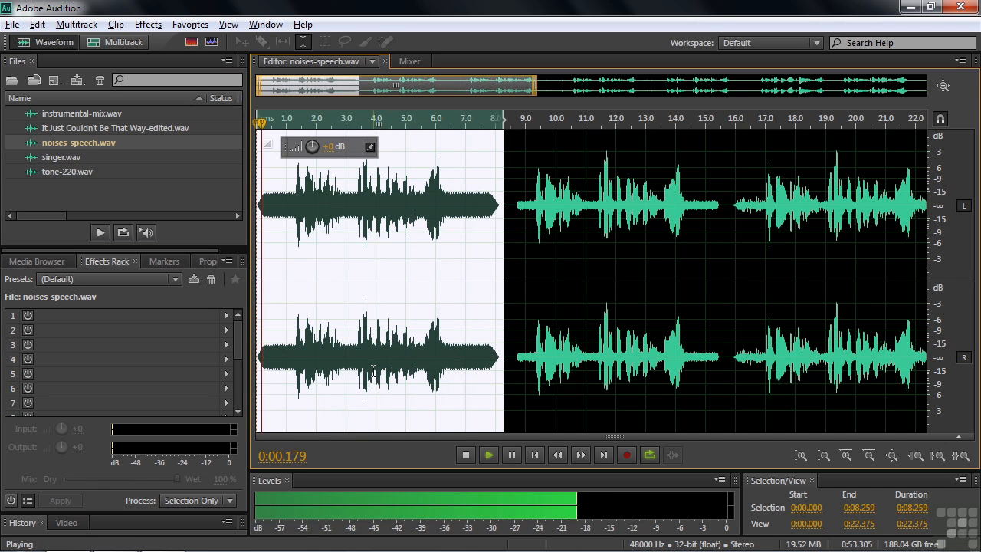
key("space")
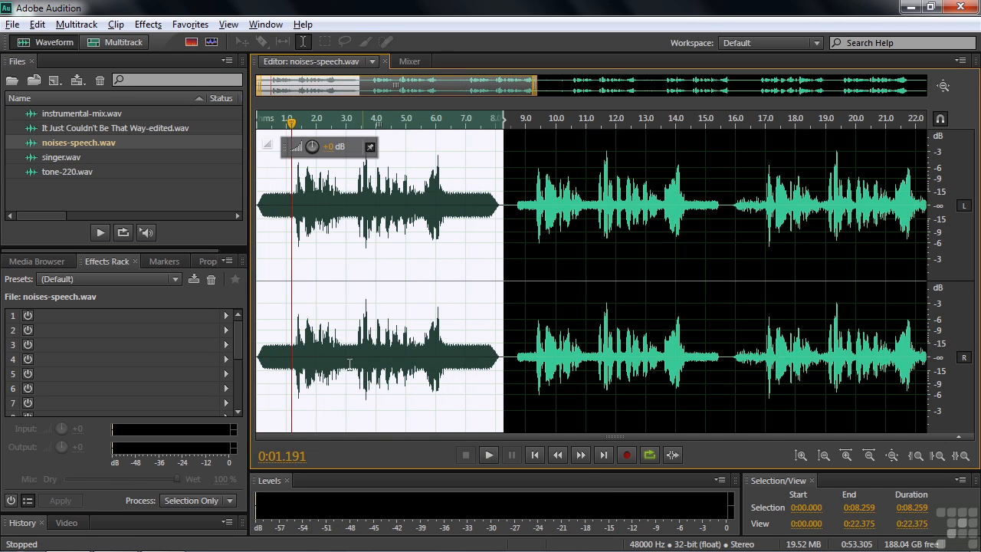
Preview the Notch Filter effect with its default preset on the selected noisy speech and close it without applying.
left_click(148, 24)
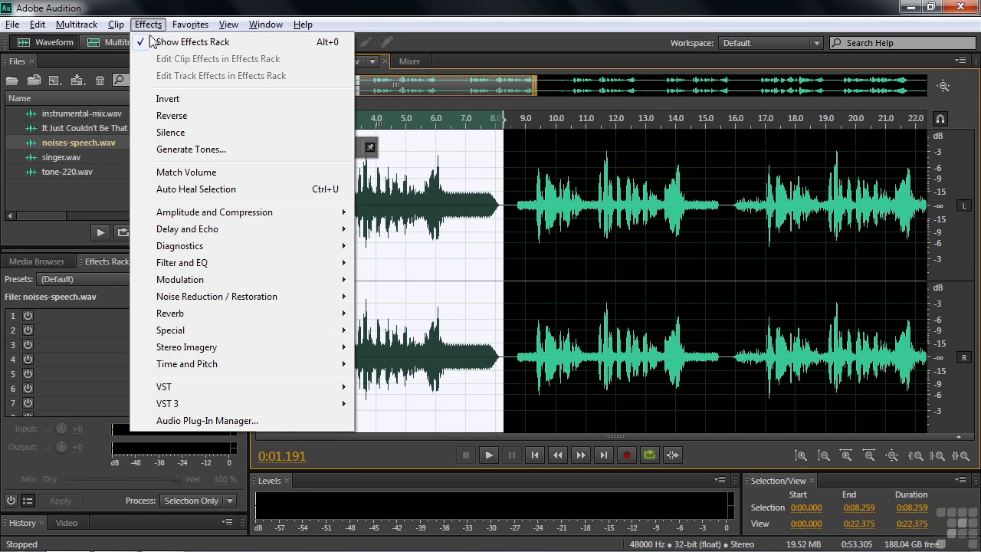
mouse_move(214, 268)
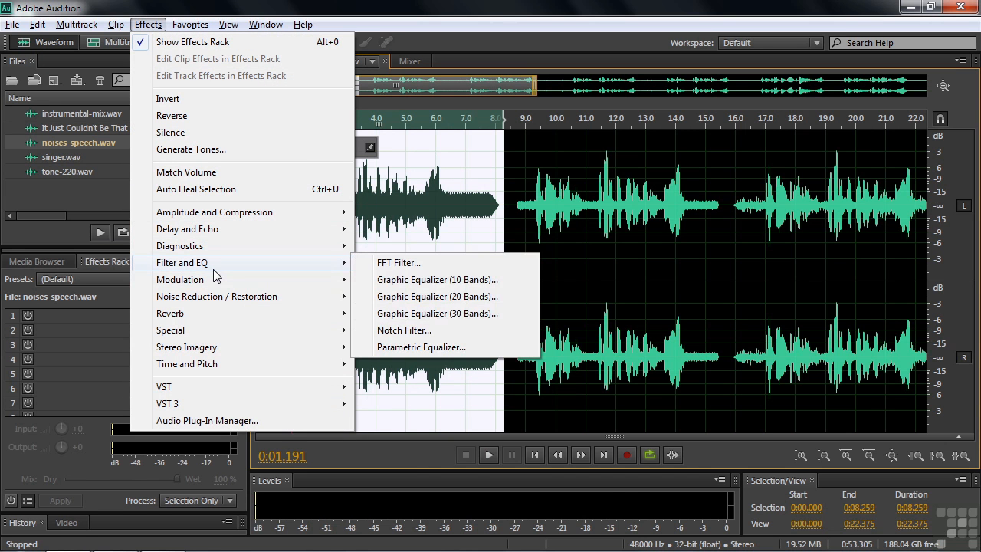
left_click(404, 330)
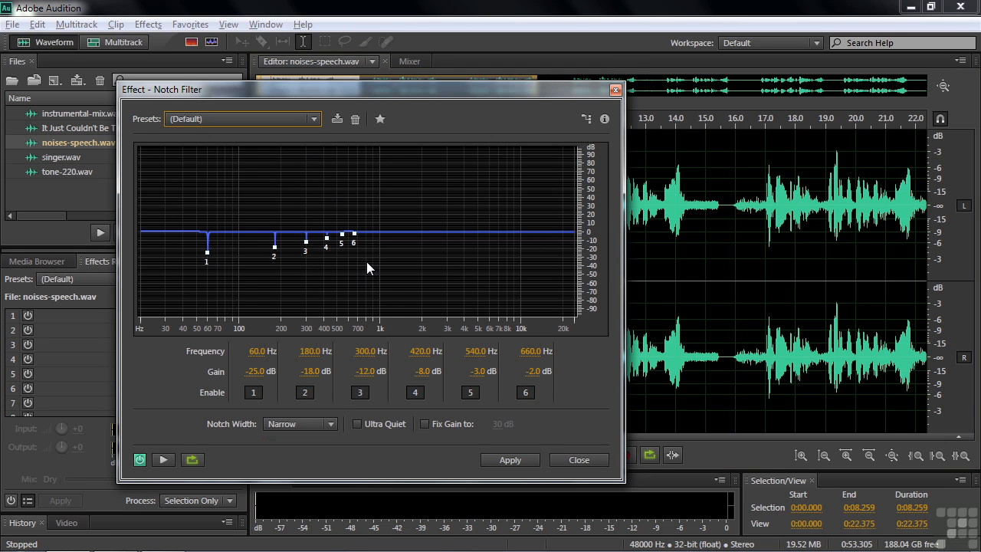
left_click(164, 457)
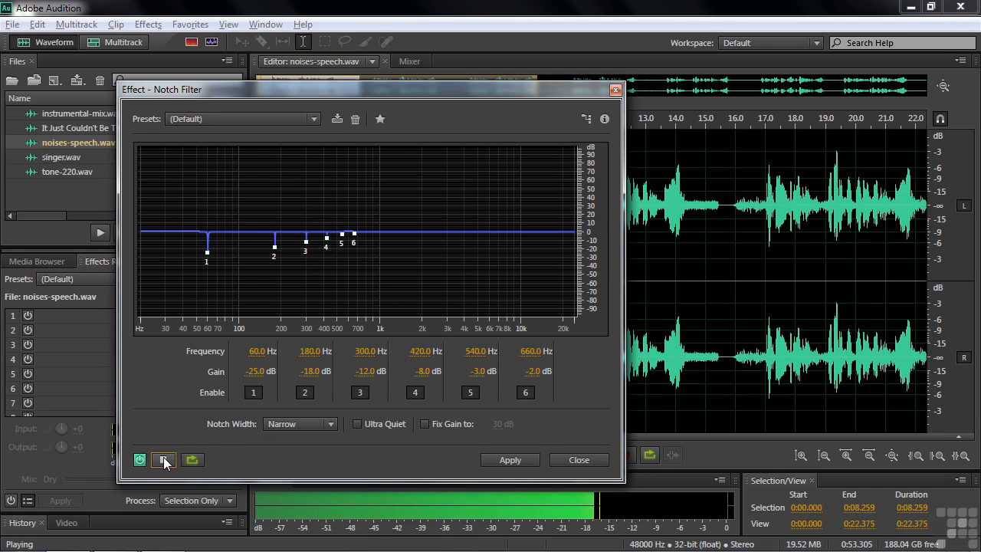
left_click(163, 457)
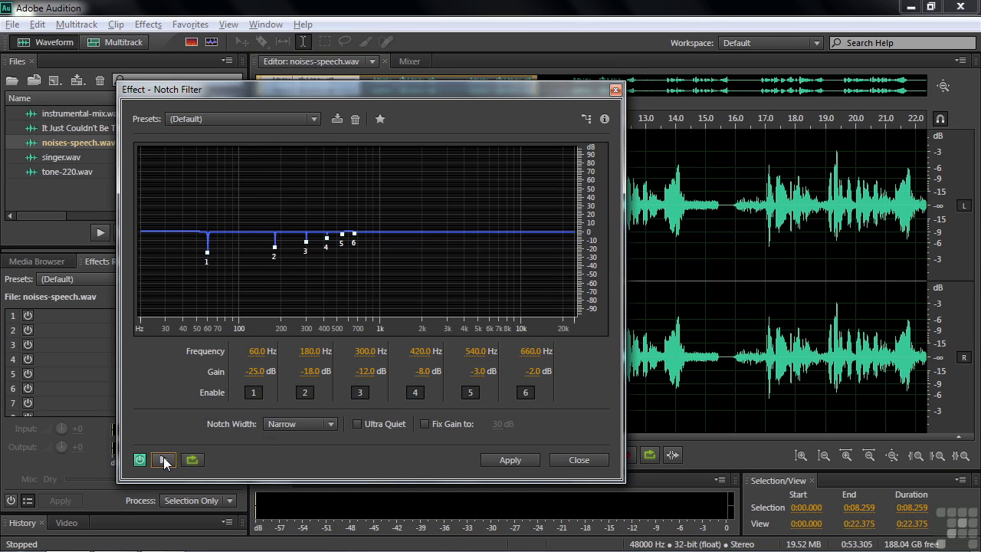
left_click(577, 459)
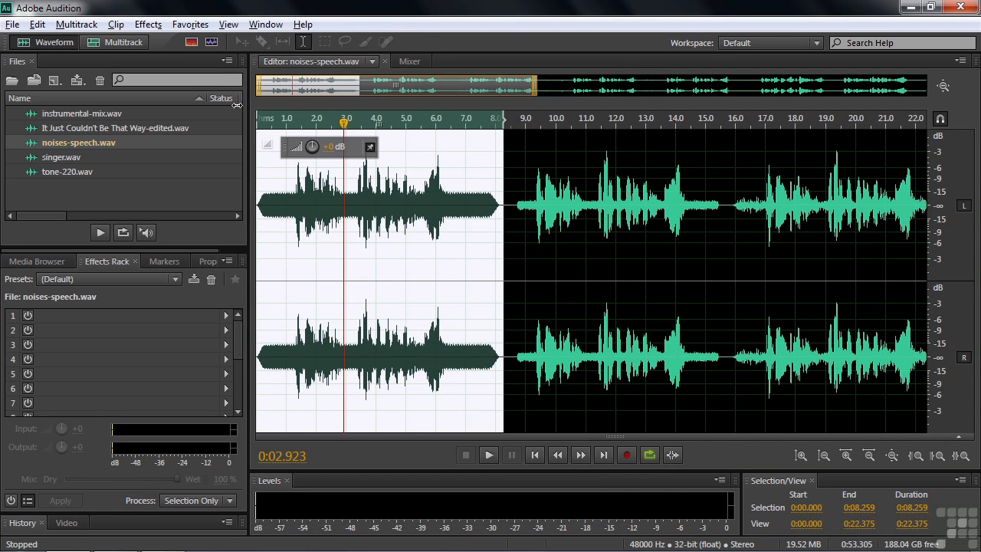
Try the Remove 60 Hz Hum favorite on the selected speech, play the result, and undo the hum removal.
left_click(190, 24)
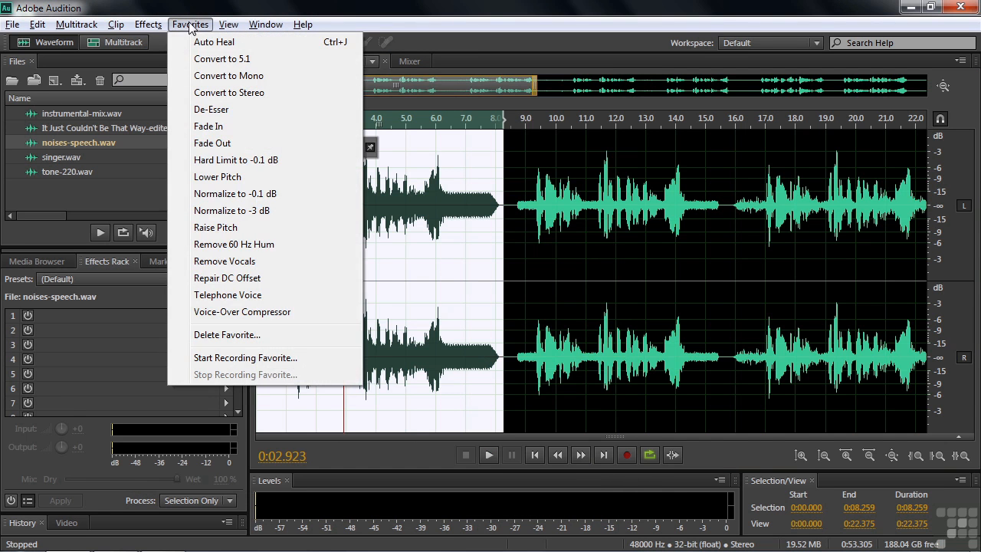
left_click(224, 244)
left_click(277, 357)
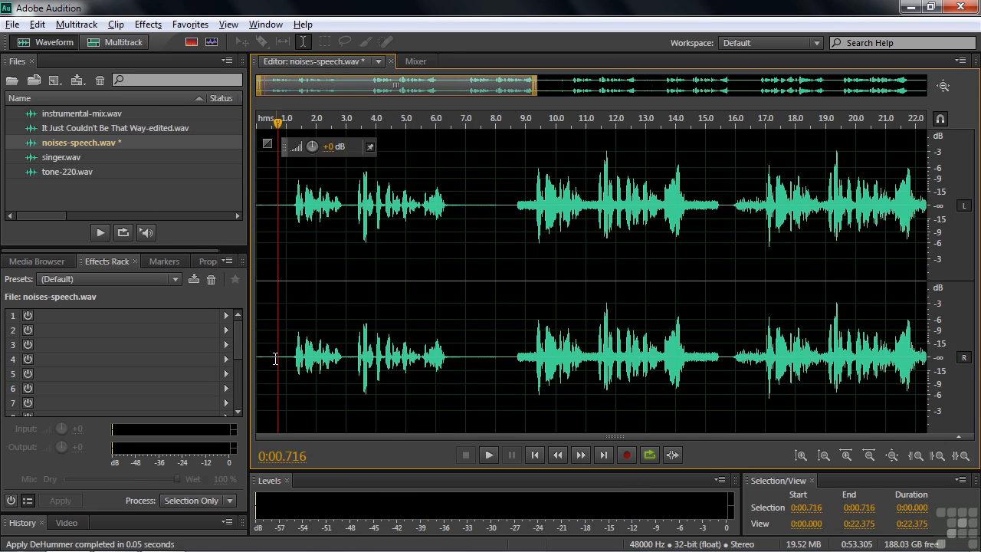
key("space")
key("space")
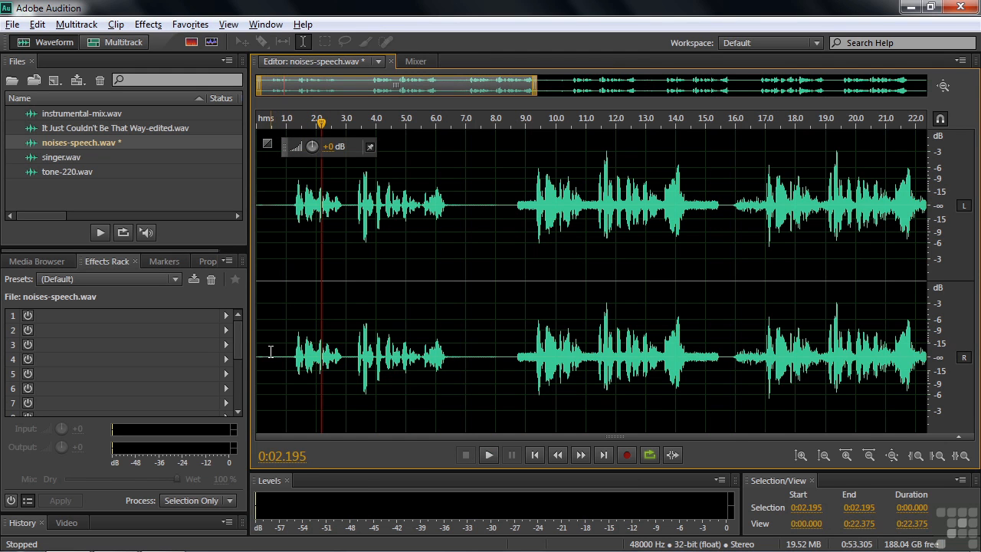
key("ctrl+z")
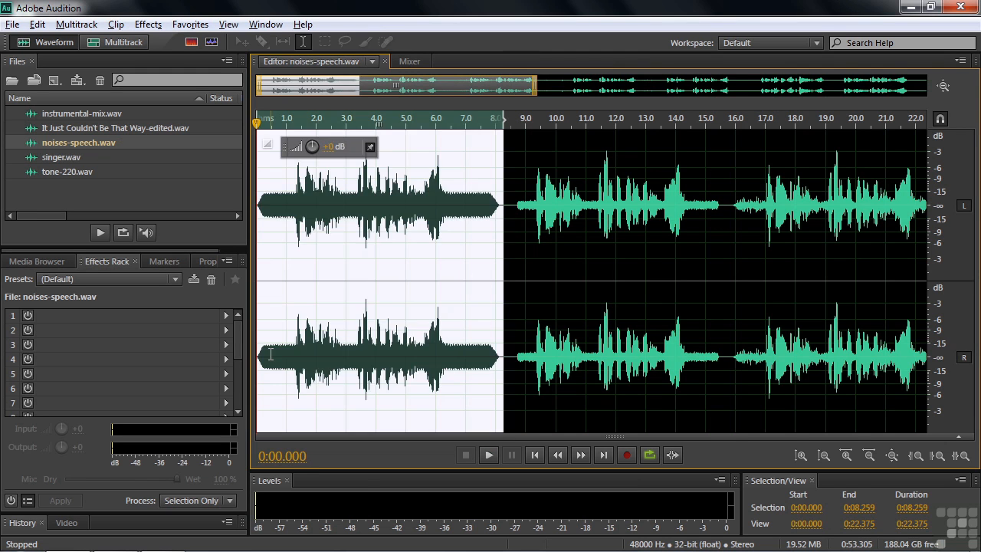
Compare the Remove Vocals favorite with the Center Channel Extractor effect's settings, closing the effect without applying it.
left_click(197, 26)
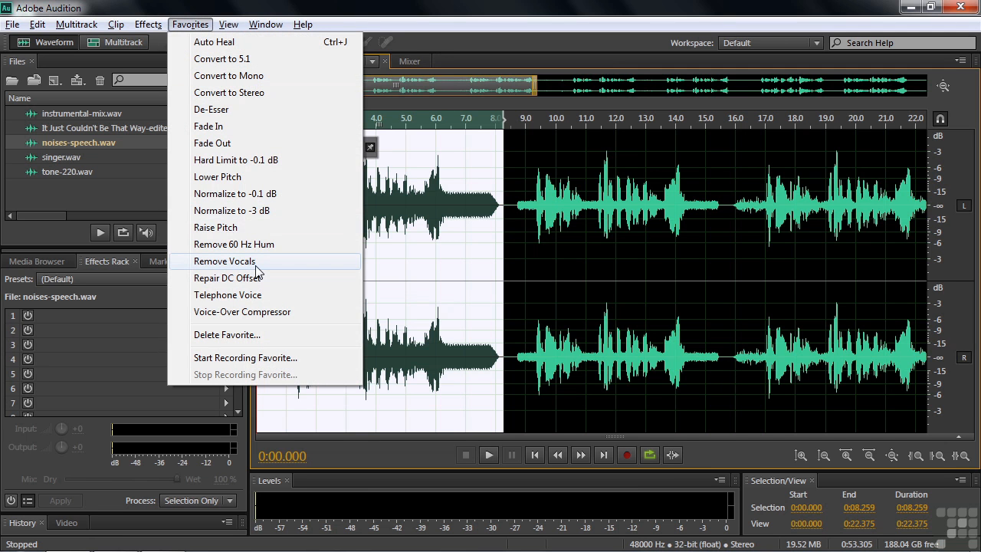
left_click(148, 24)
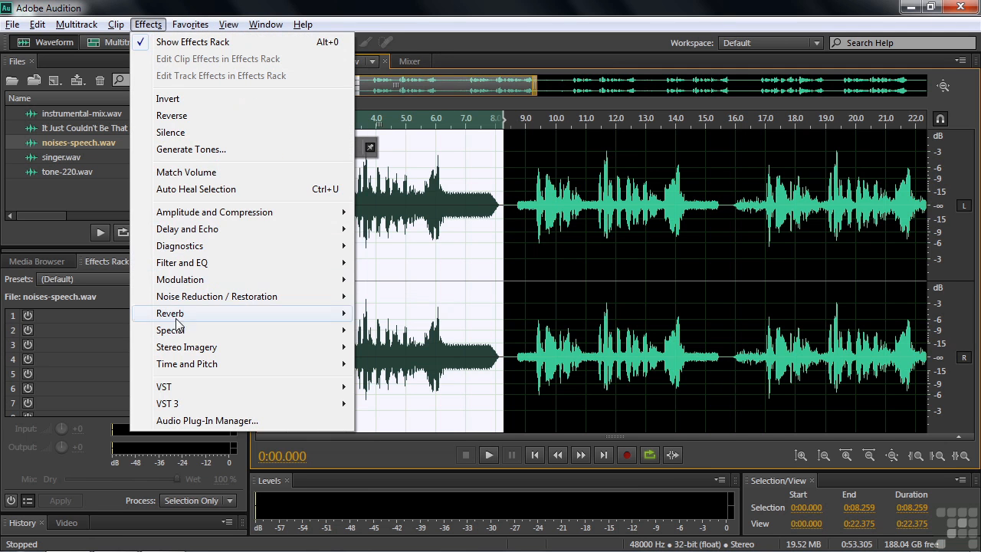
mouse_move(184, 349)
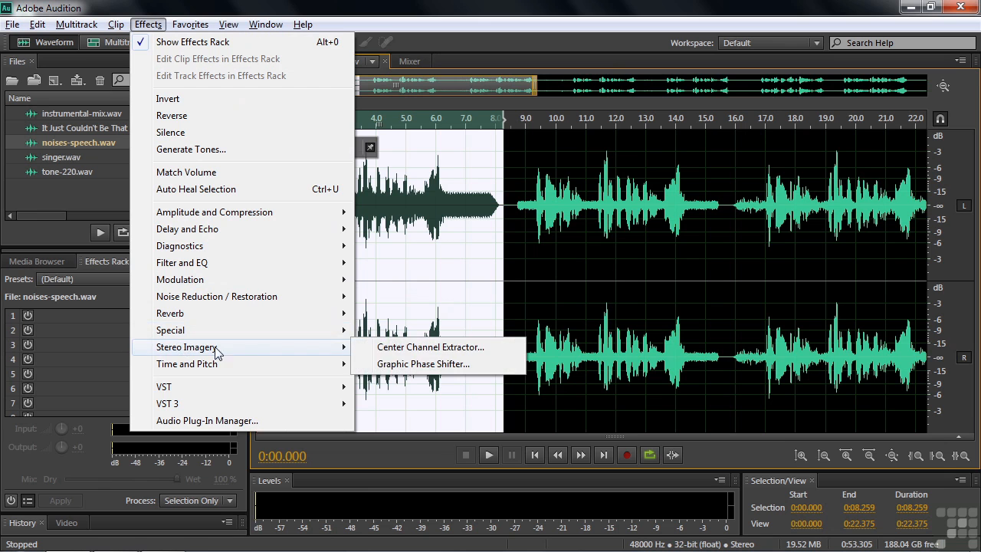
left_click(383, 348)
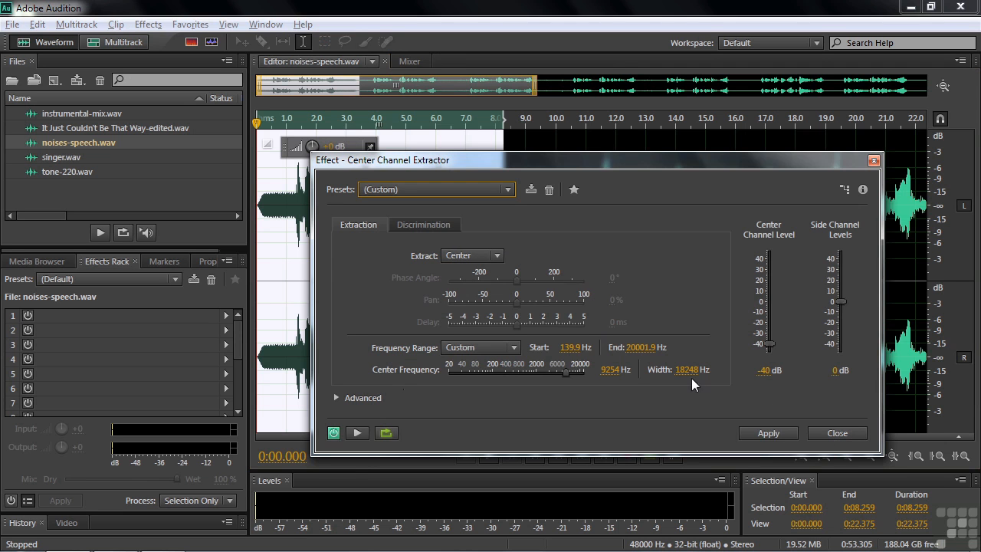
left_click(836, 432)
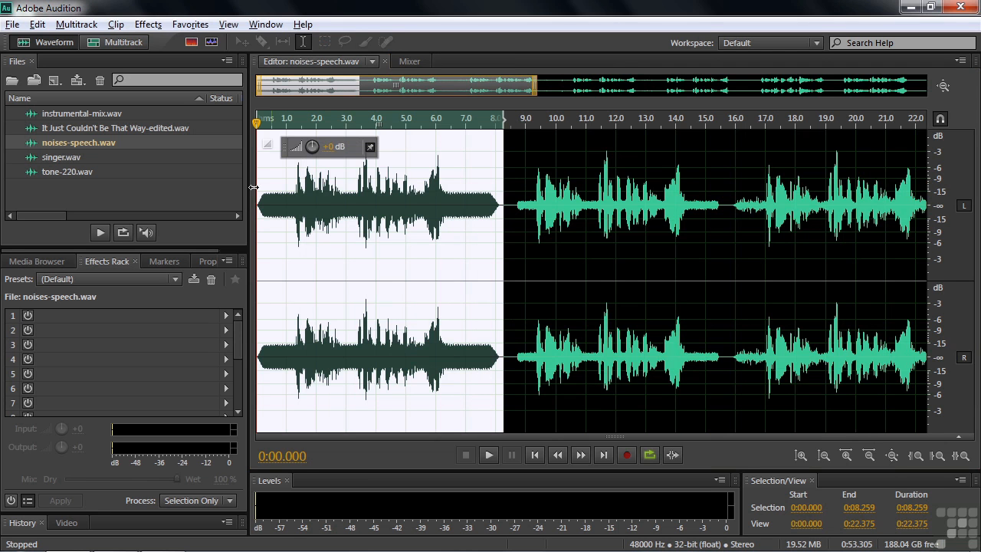
Open It Just Couldn't Be That Way-edited.wav, clear the selection, and play a short part from the 6-second mark.
double_click(43, 129)
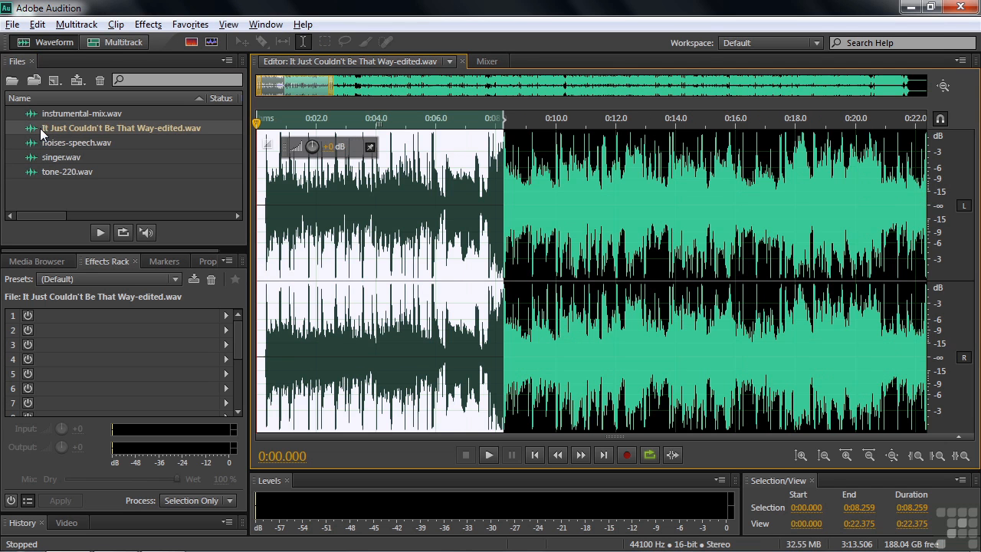
left_click(423, 263)
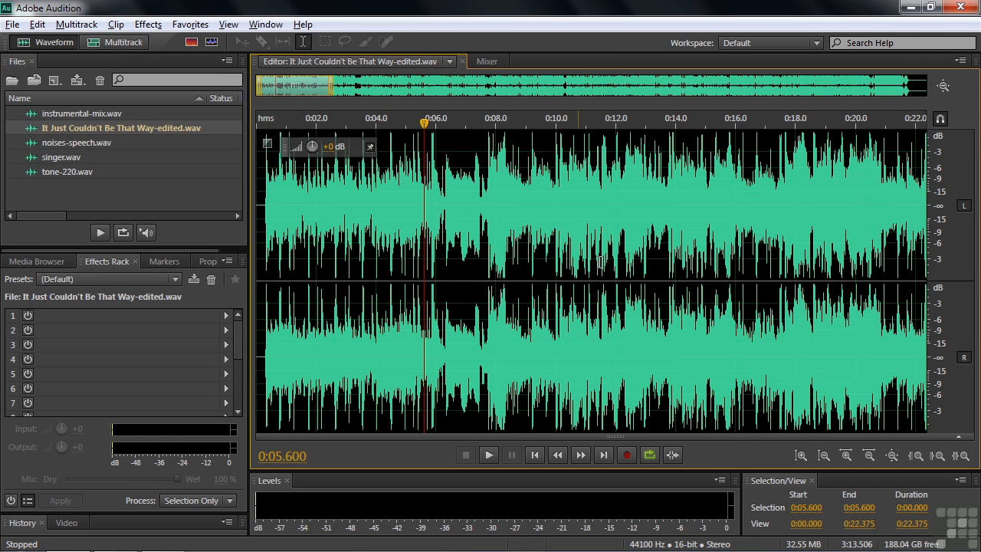
left_click(436, 254)
key("space")
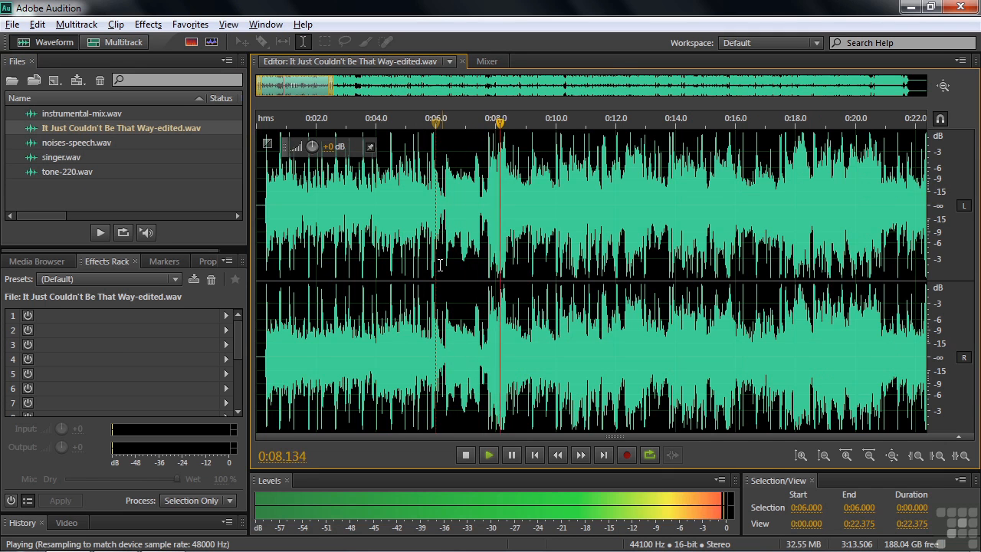
key("space")
Select the song from 6 to 10 seconds, try the Remove Vocals favorite on it, play the result, and undo the vocal removal.
left_click_drag(437, 260, 555, 273)
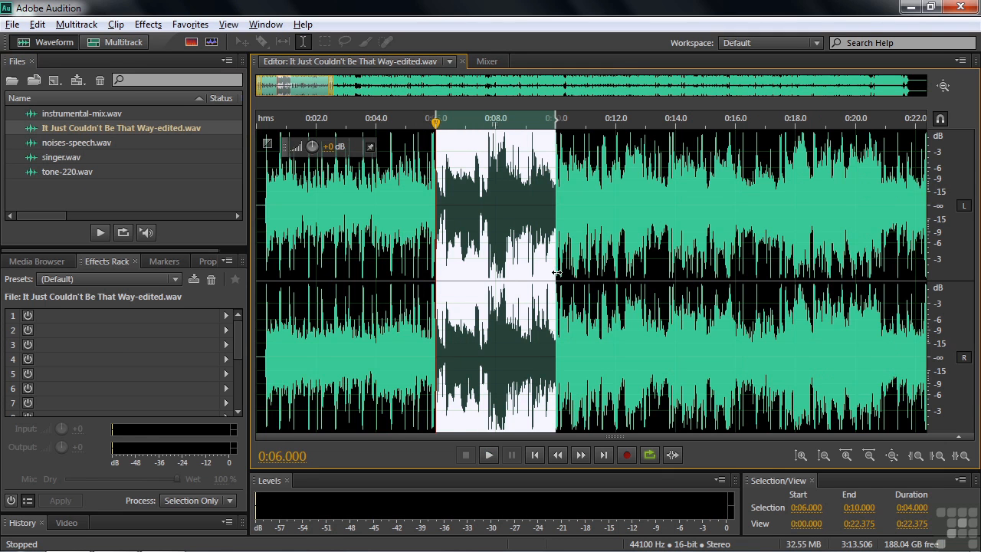
left_click(202, 26)
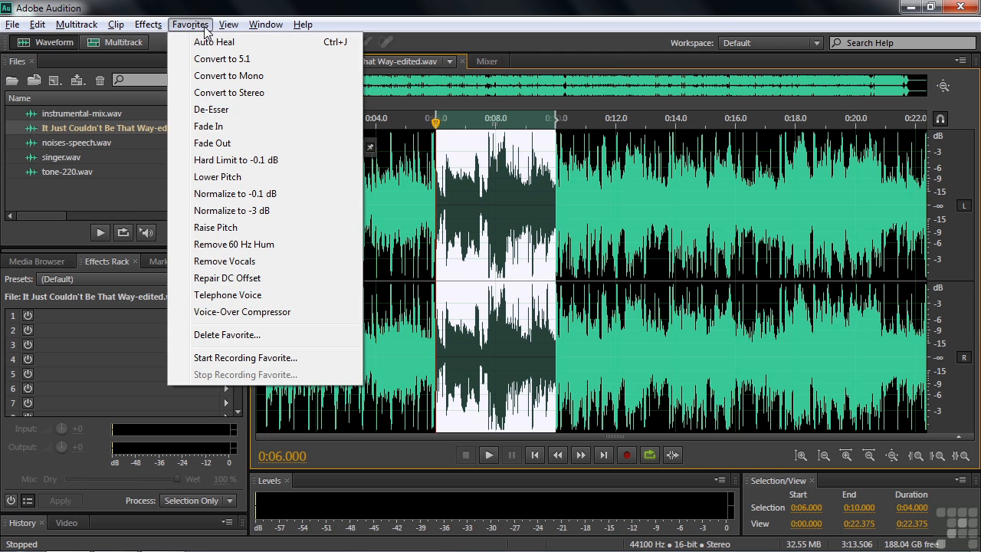
left_click(221, 261)
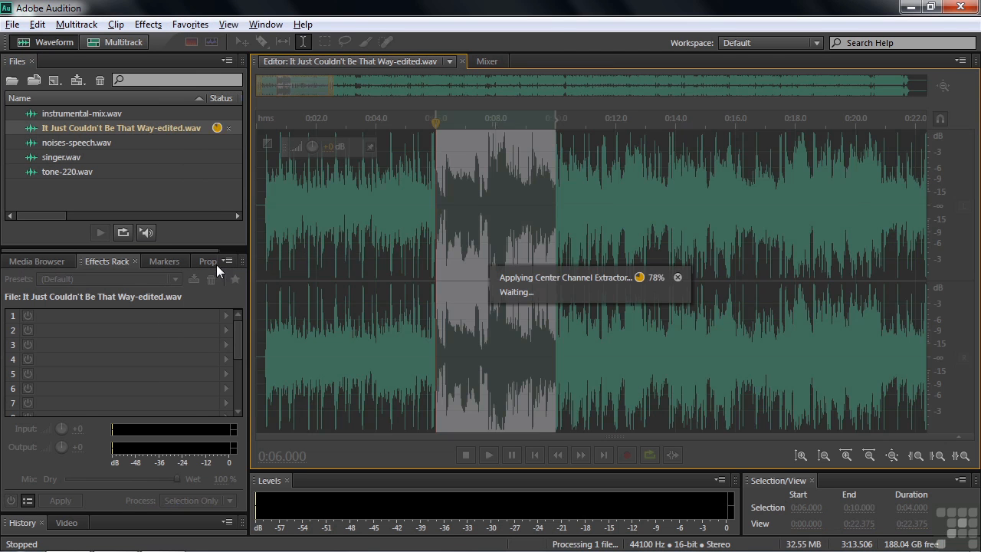
left_click(415, 282)
key("space")
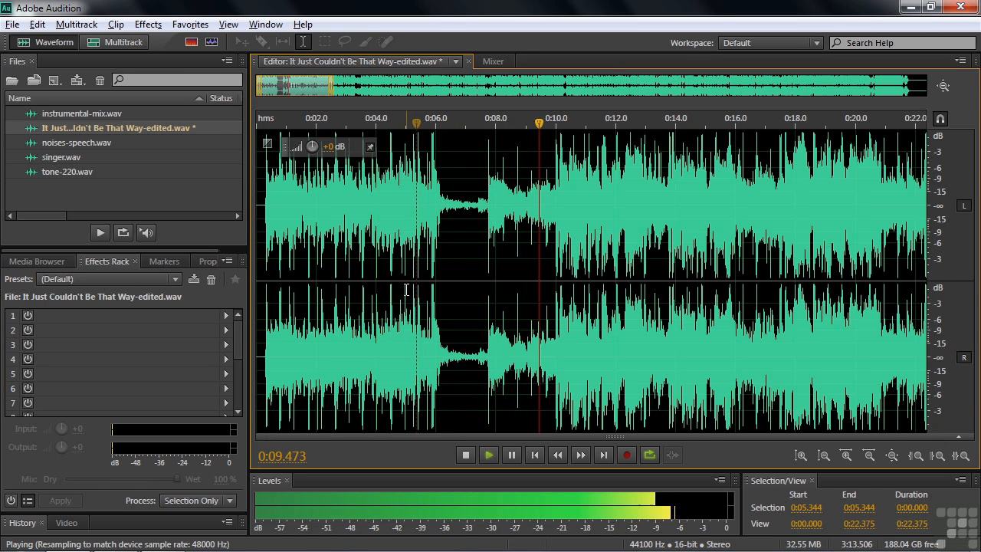
key("space")
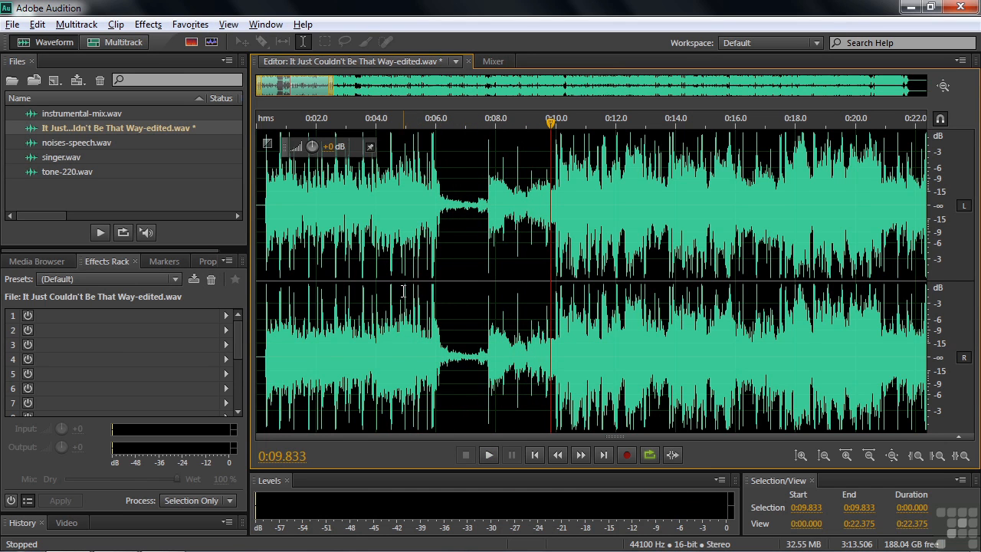
key("ctrl+z")
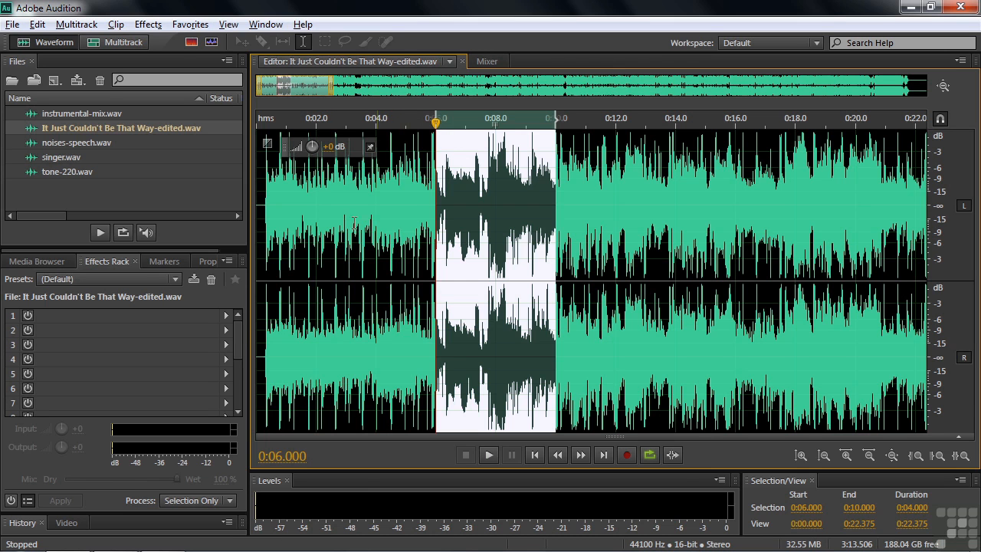
Clear the time selection in the song and open singer.wav in the editor.
left_click(414, 273)
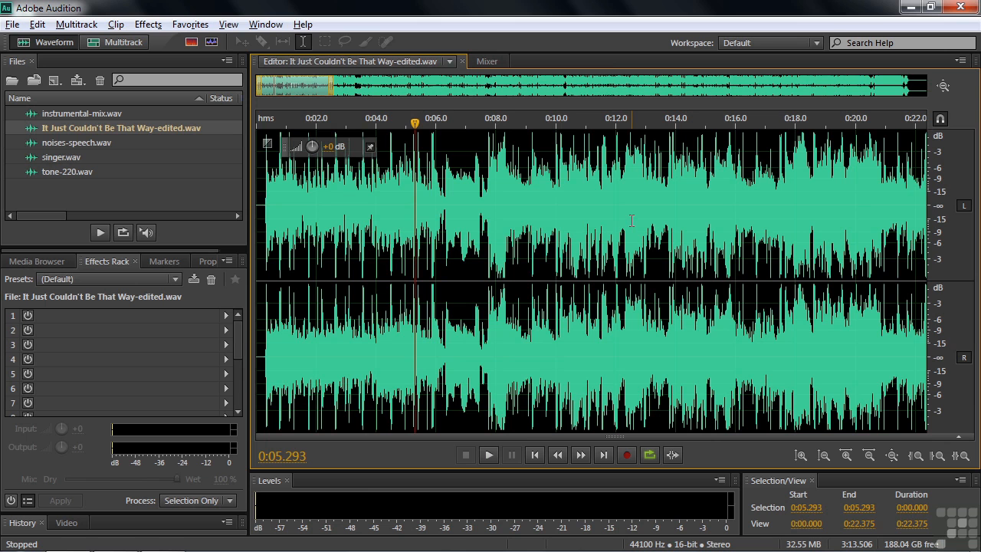
left_click(193, 30)
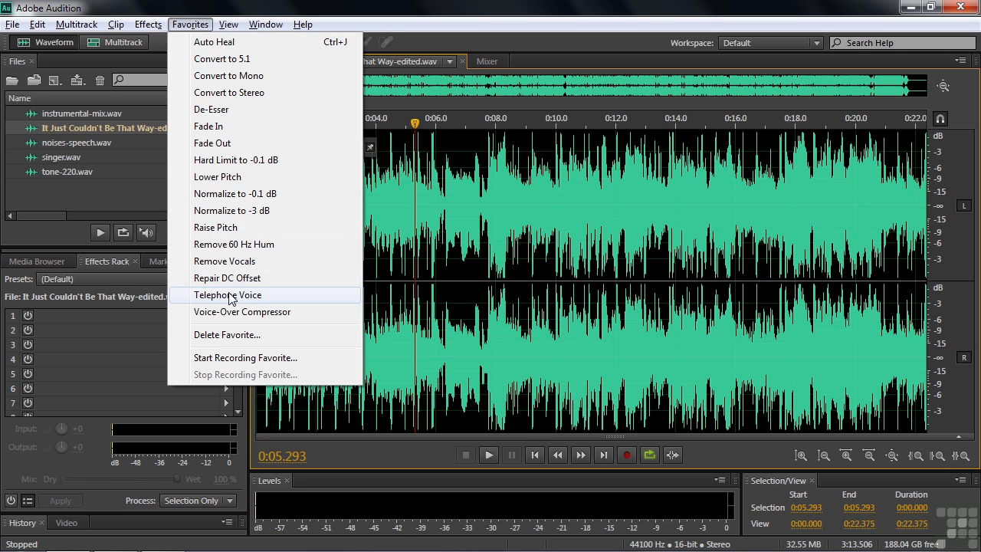
double_click(50, 157)
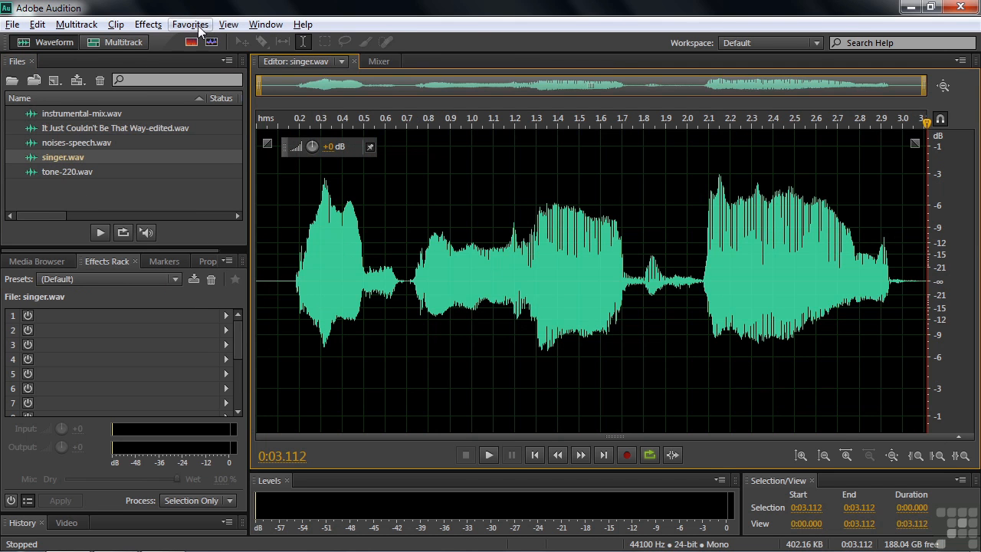
Try the Telephone Voice favorite on the whole singer.wav file, play the result, and undo it.
left_click(190, 24)
left_click(241, 295)
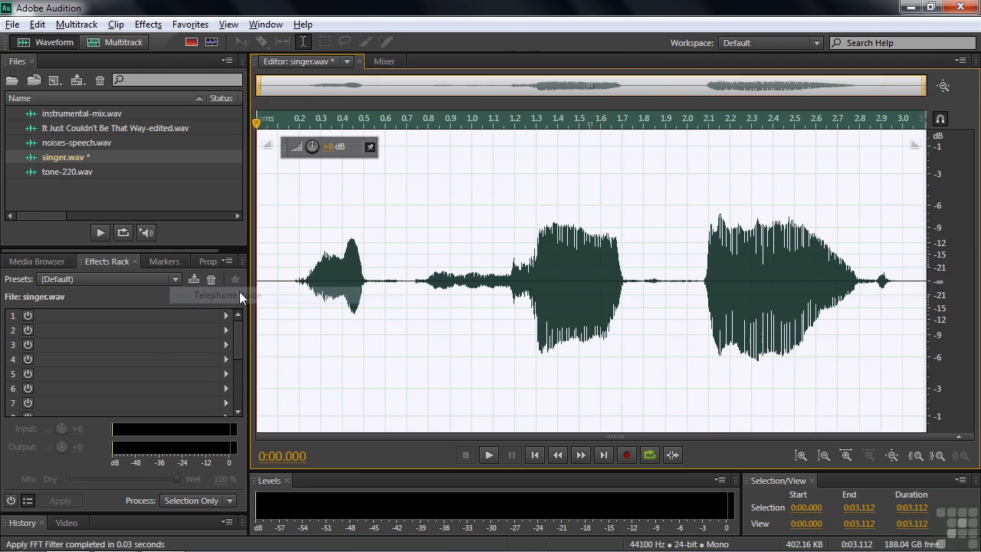
left_click(293, 285)
key("space")
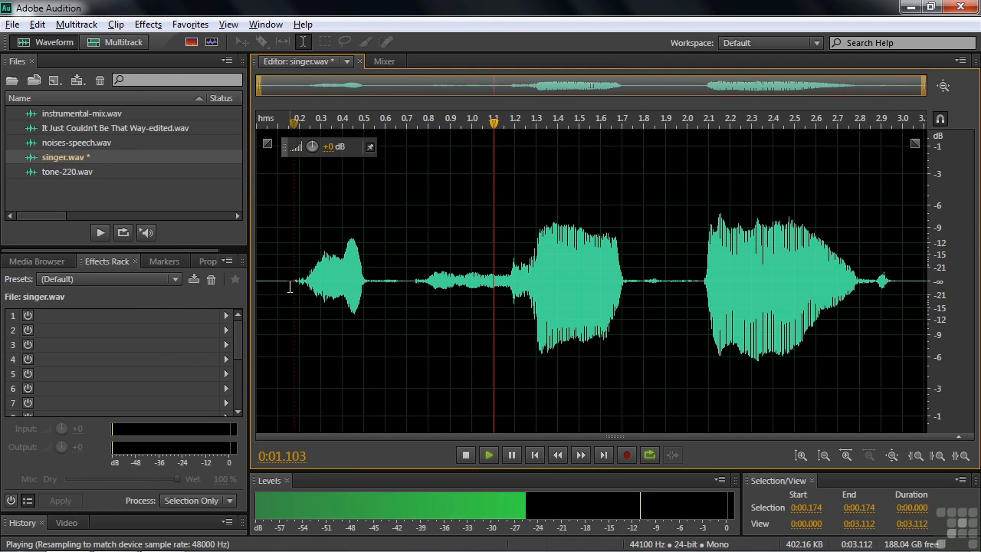
key("space")
key("ctrl+z")
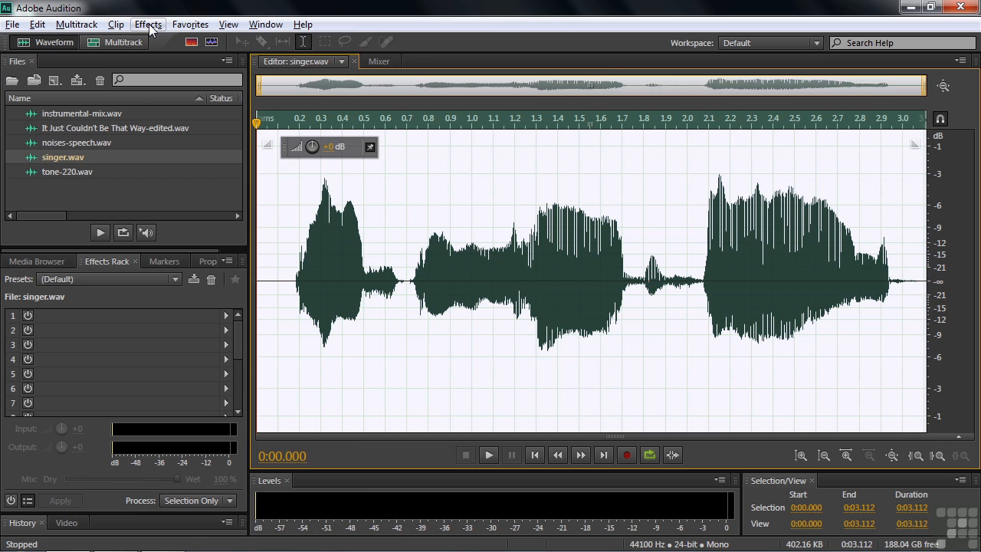
Preview the FFT Filter effect with the Telephone - Voice Mail preset on the vocal and close it without applying.
left_click(150, 29)
mouse_move(198, 269)
left_click(392, 264)
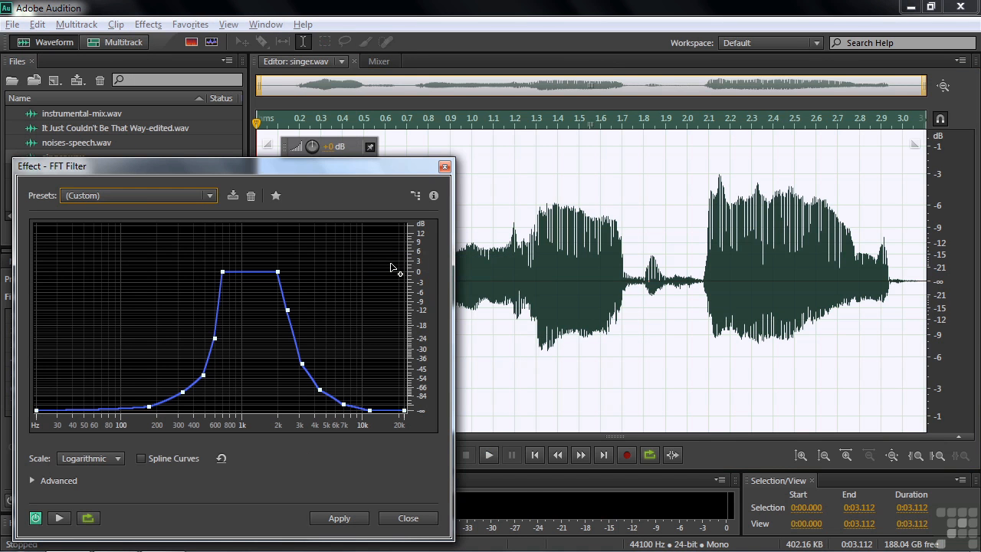
left_click(209, 195)
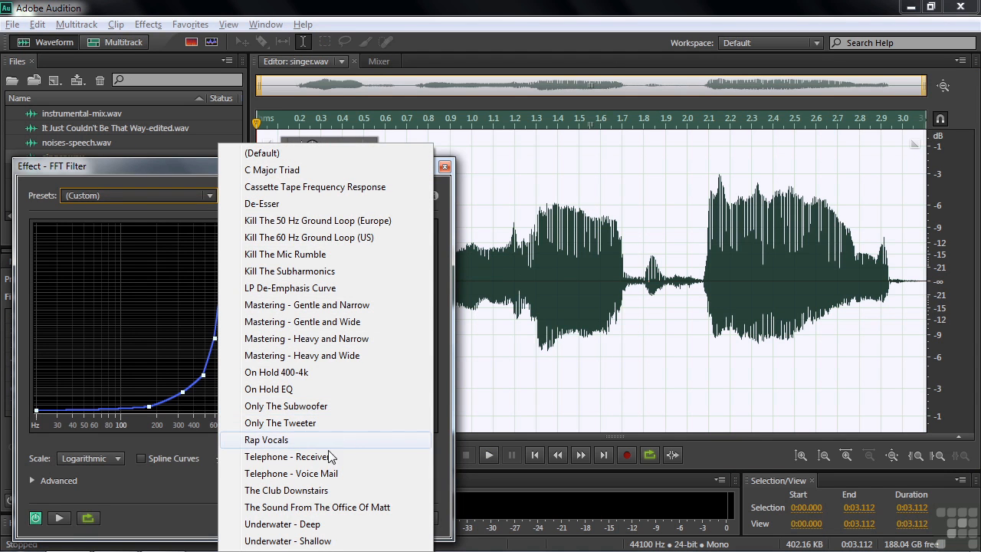
left_click(294, 473)
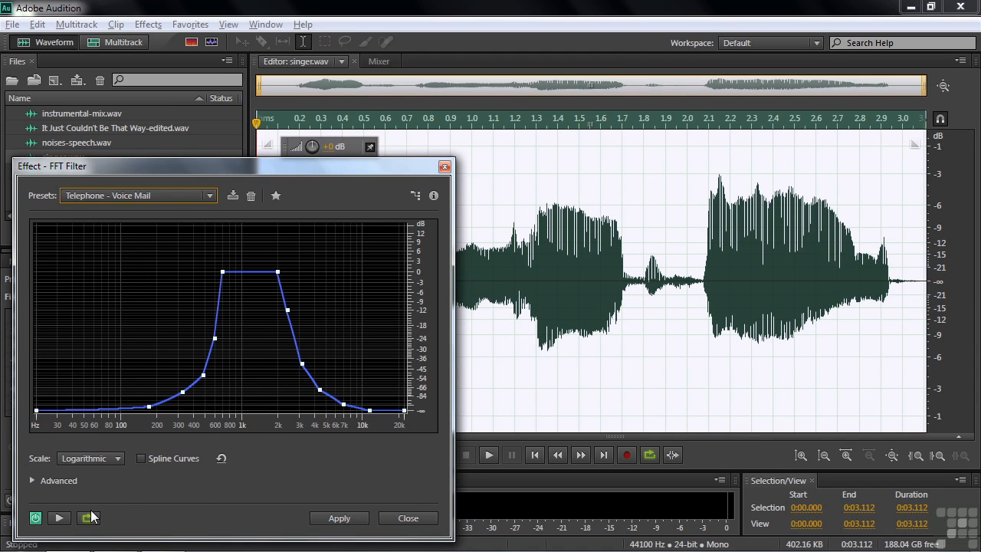
left_click(61, 518)
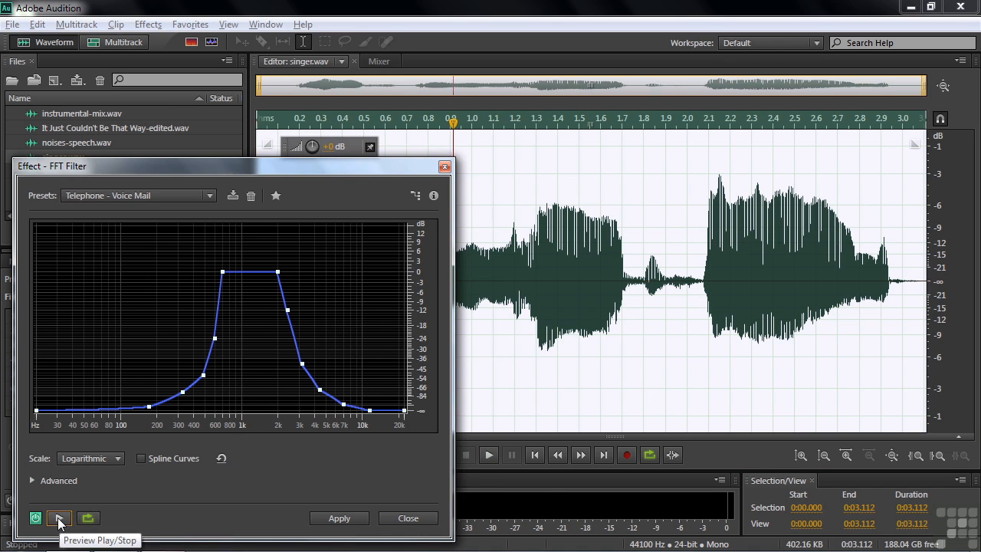
left_click(392, 523)
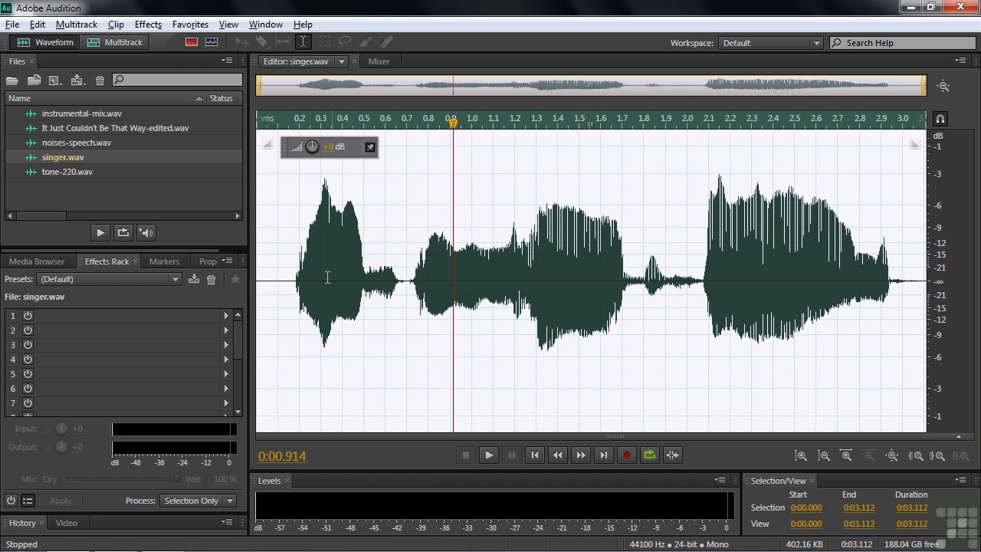
Try the Voice-Over Compressor favorite on singer.wav, play two passages of the result, and undo the compression.
left_click(189, 25)
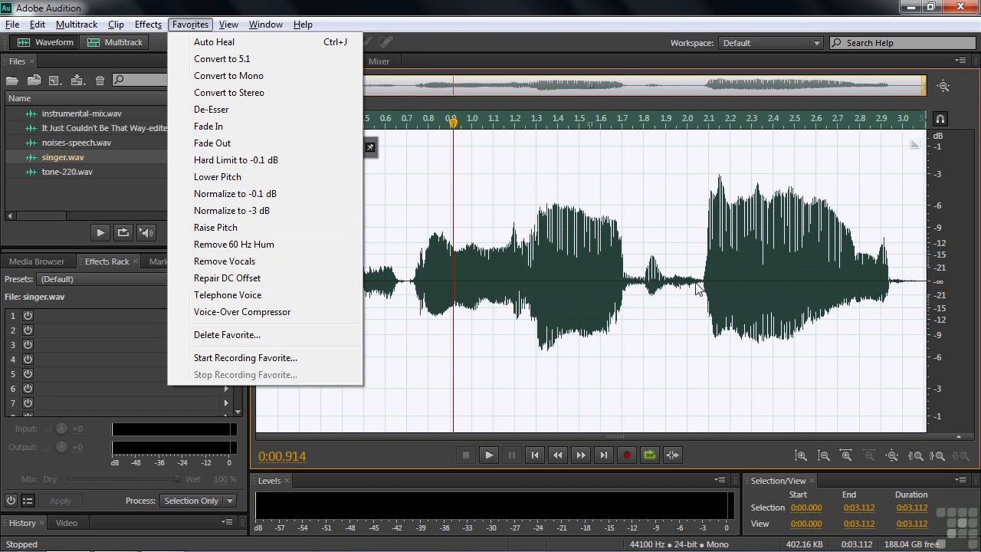
left_click(222, 311)
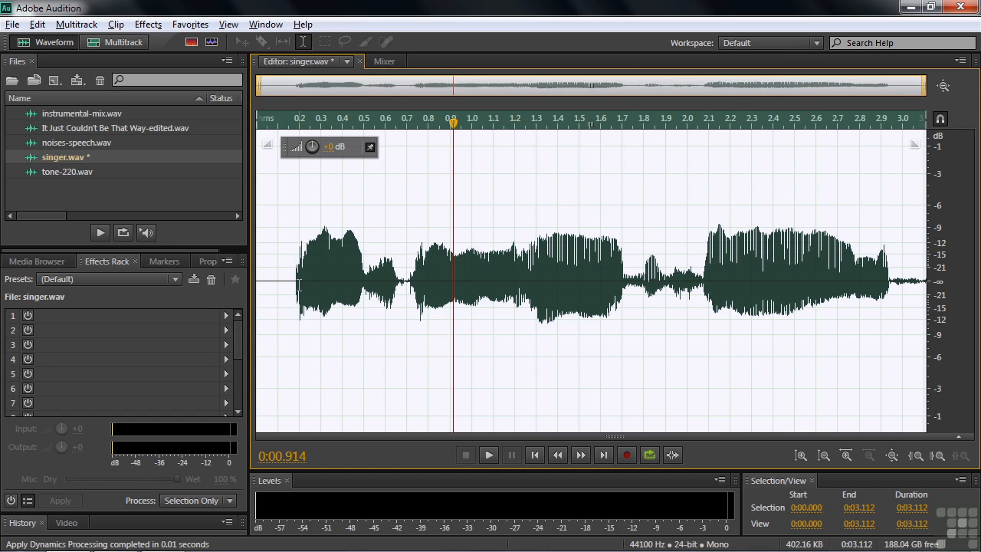
left_click(278, 279)
key("space")
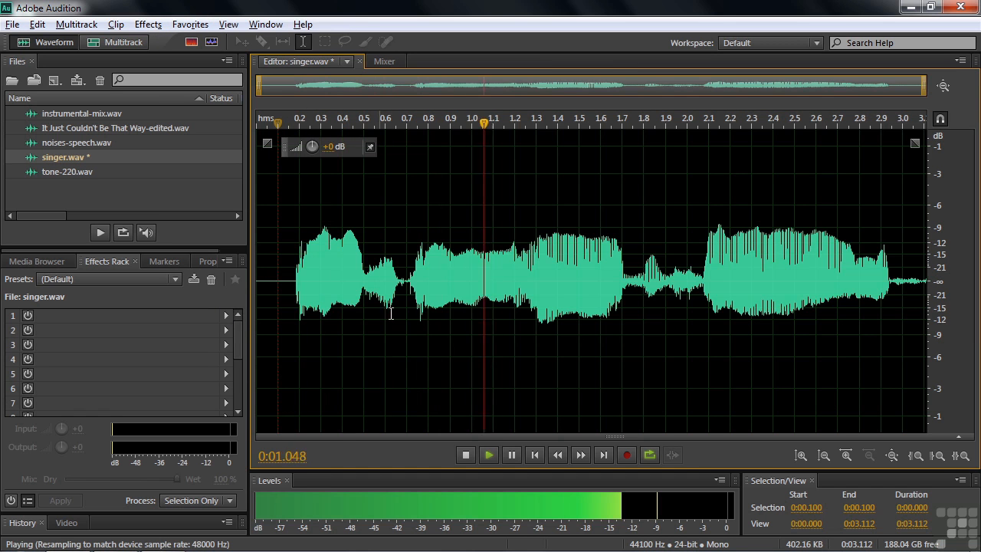
key("space")
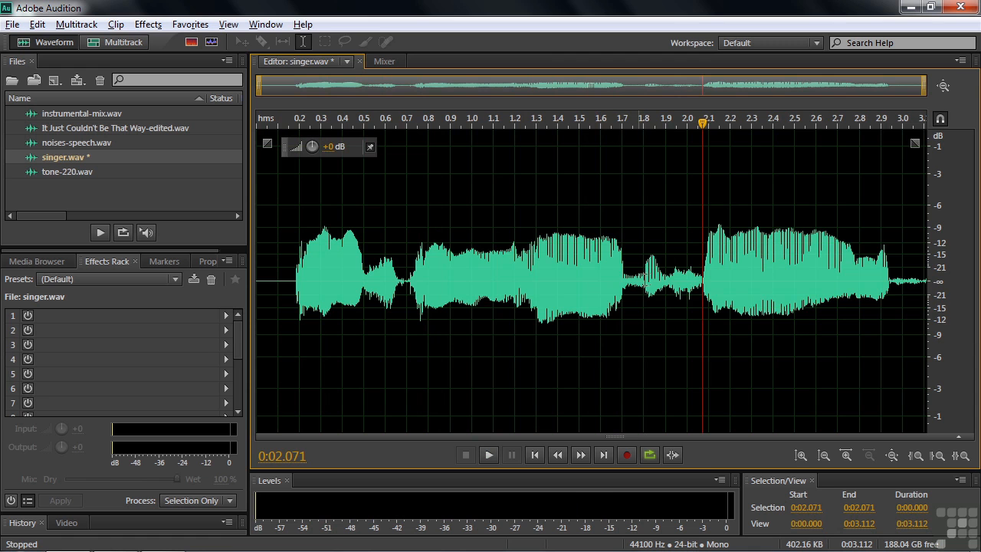
left_click(609, 285)
key("space")
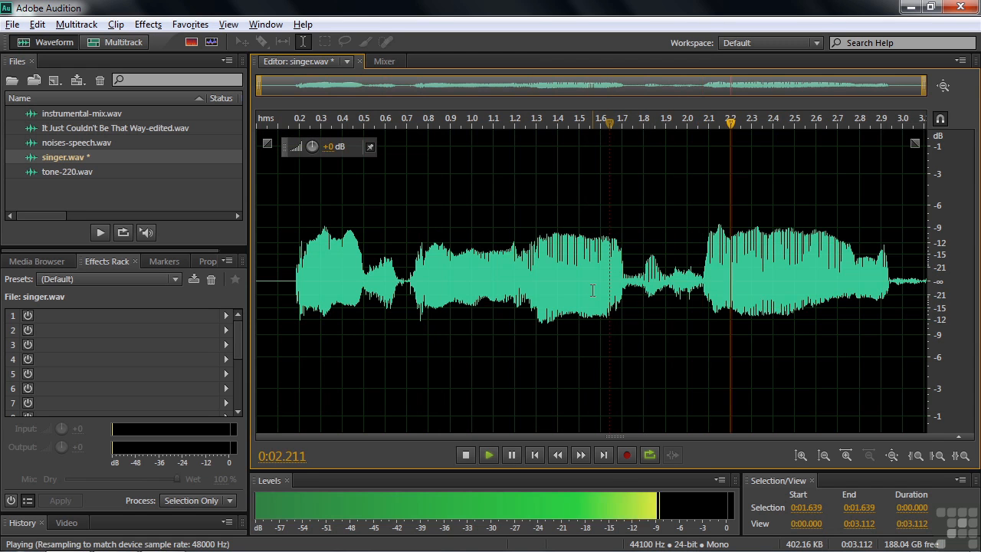
key("space")
key("ctrl+z")
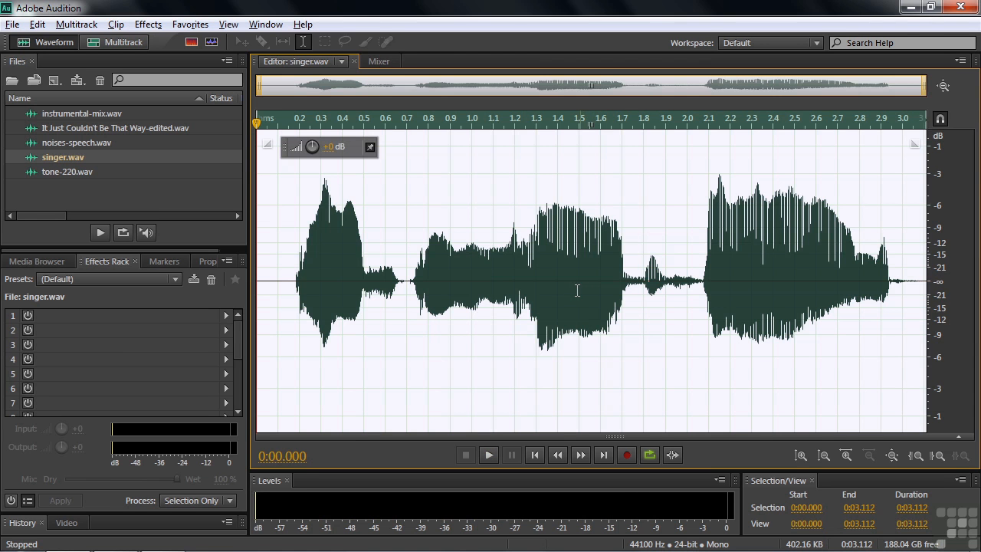
Preview the Dynamics Processing effect with the Voice Over preset on the vocal and close it without applying.
left_click(148, 24)
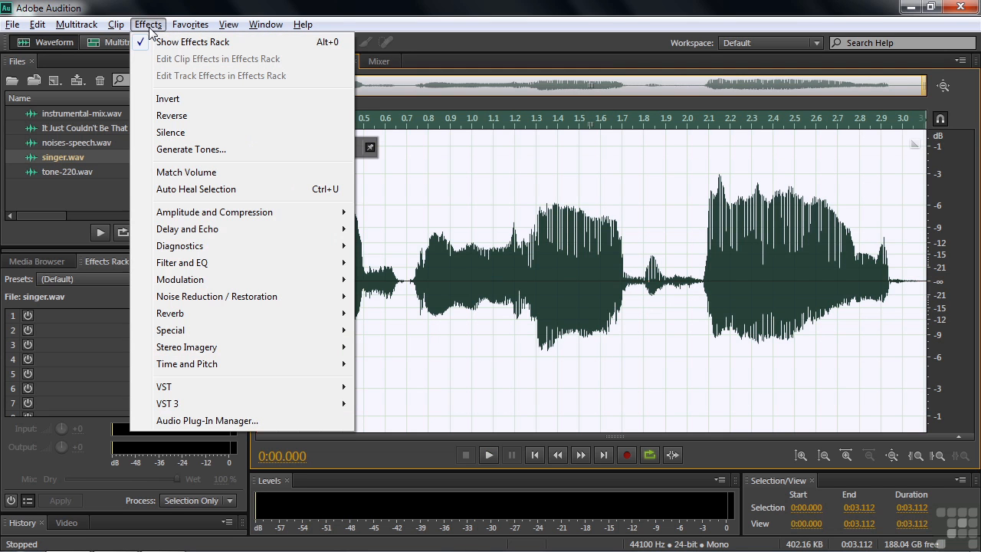
mouse_move(203, 212)
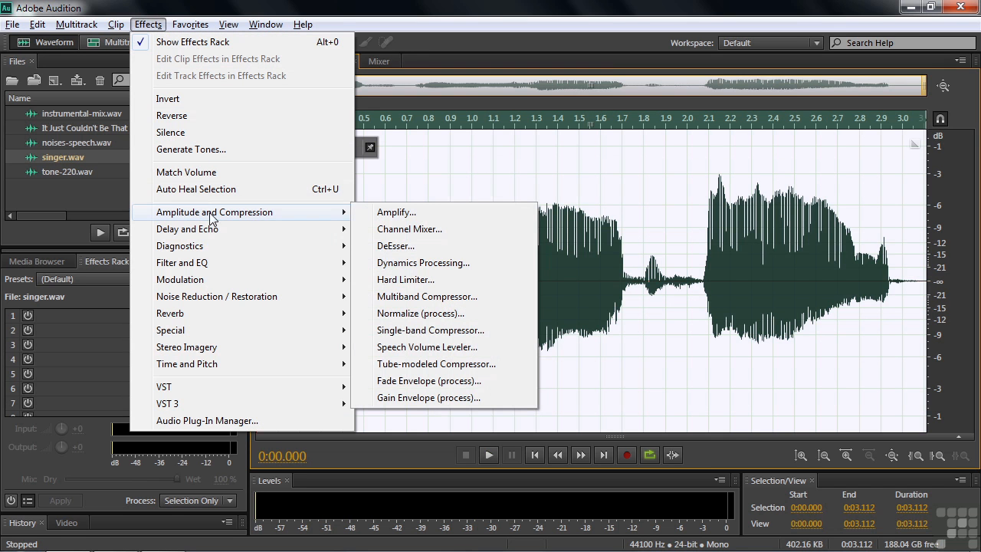
left_click(437, 265)
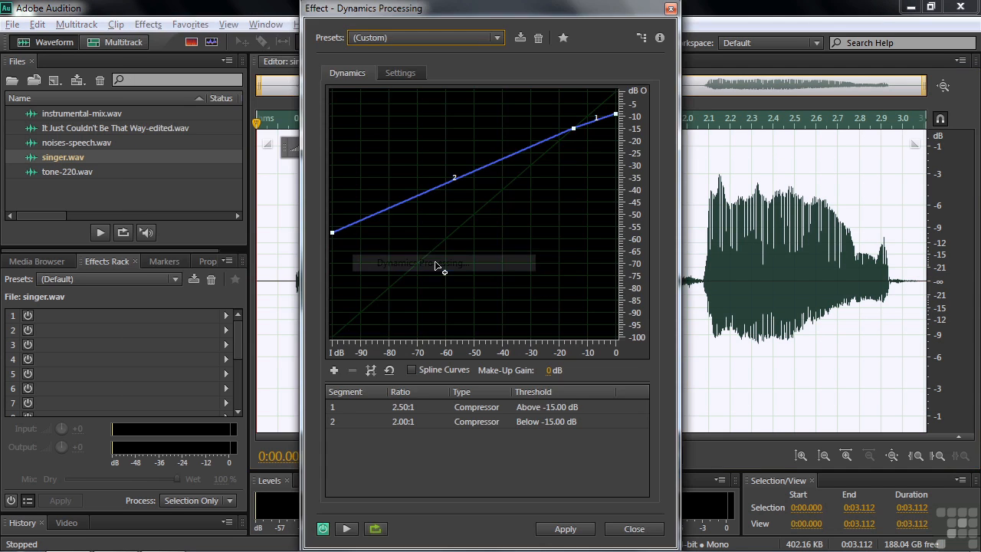
left_click(497, 38)
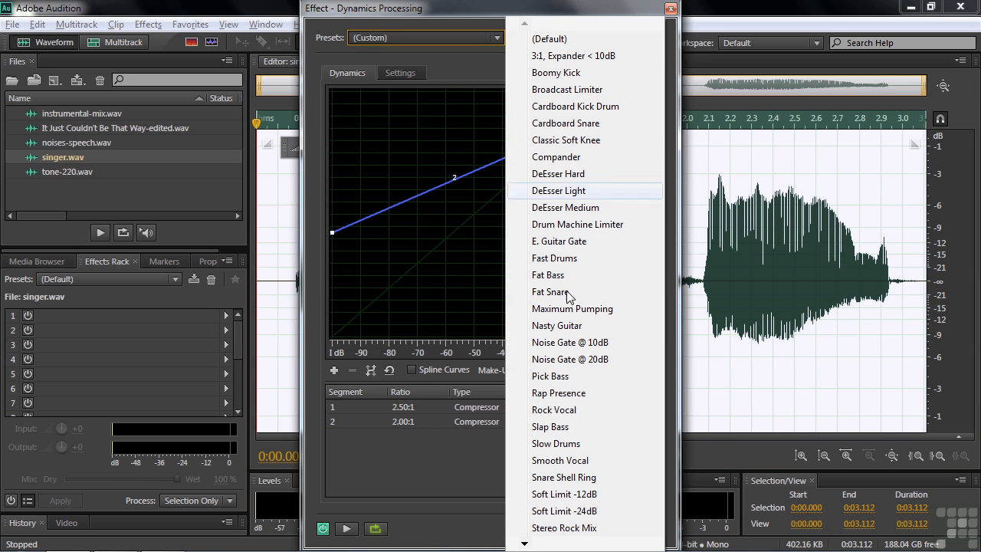
mouse_move(541, 546)
left_click(551, 527)
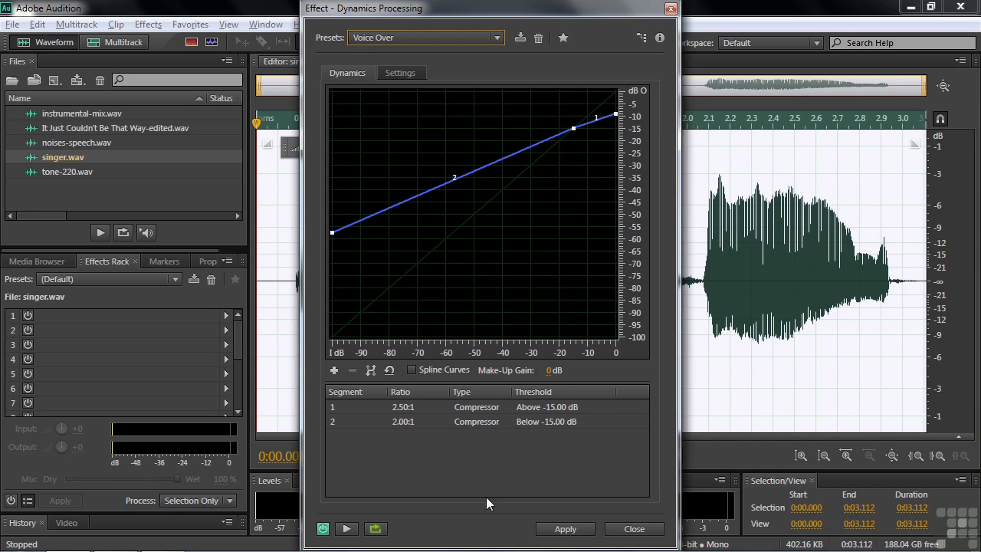
left_click(346, 530)
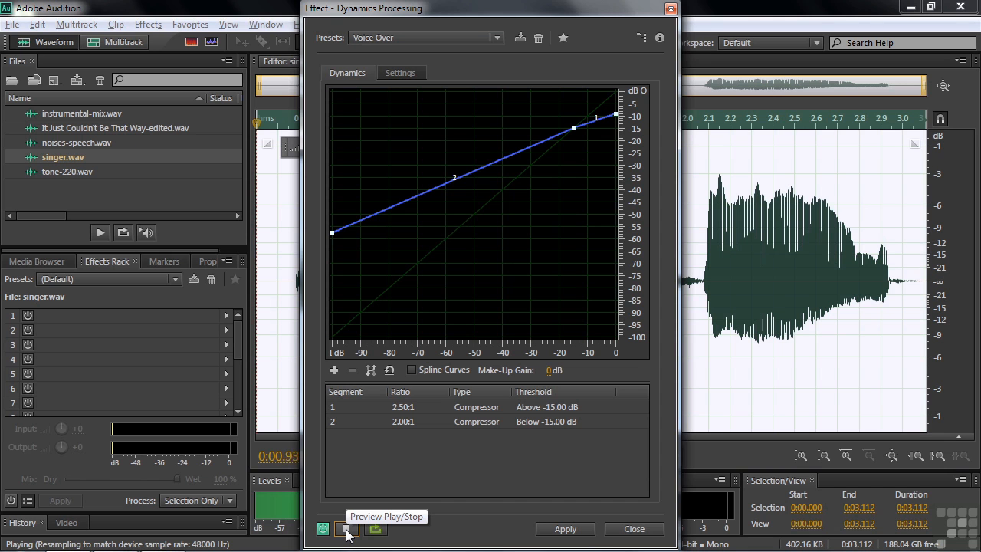
left_click(346, 530)
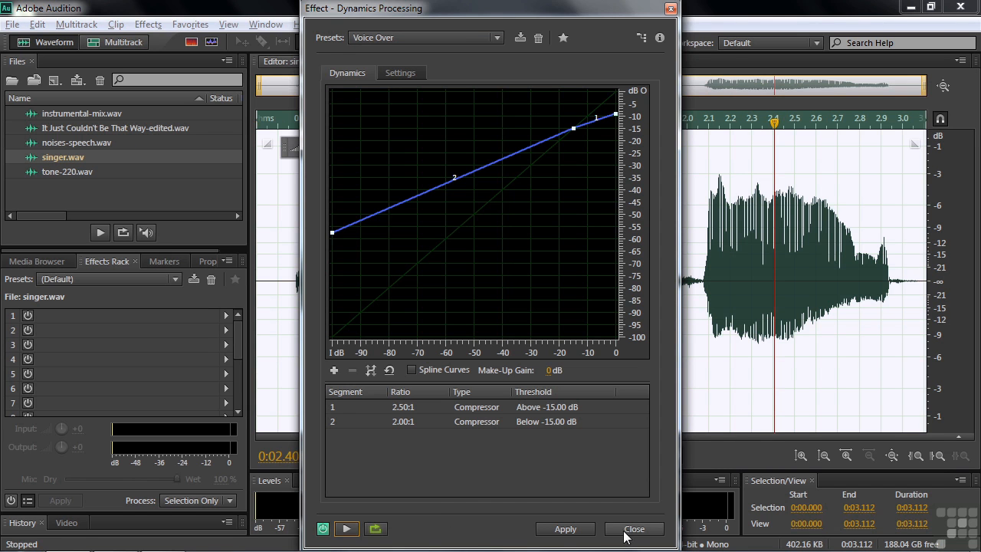
left_click(634, 528)
left_click(190, 24)
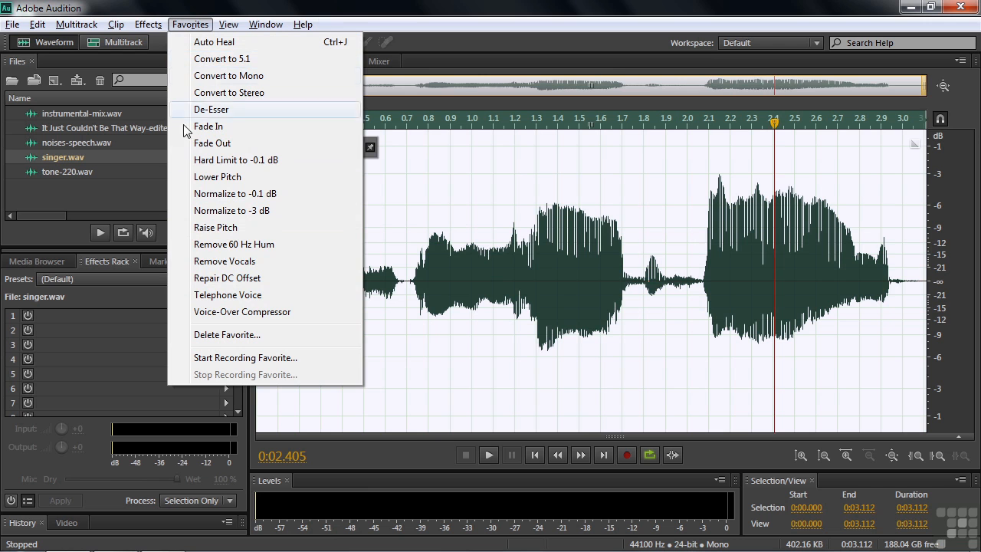
mouse_move(143, 26)
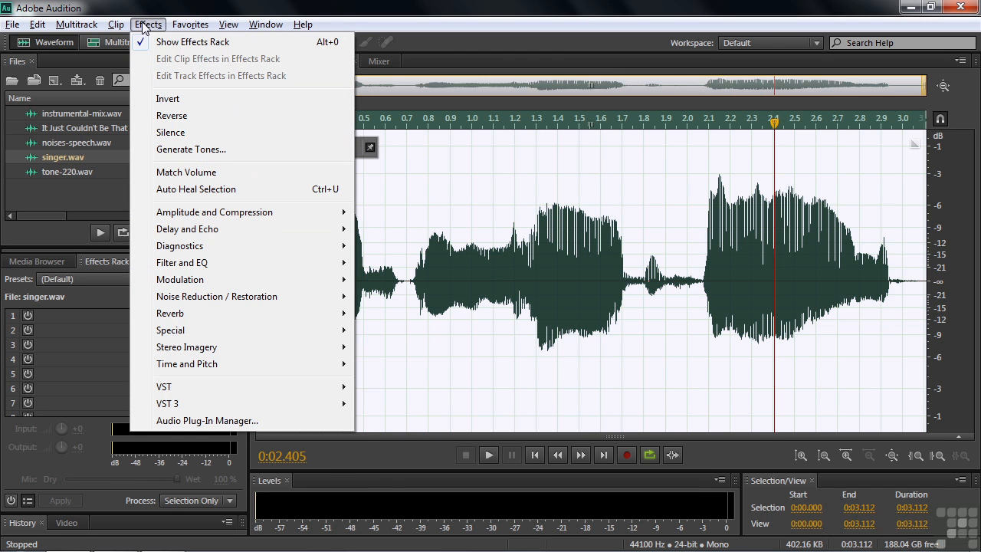
mouse_move(205, 35)
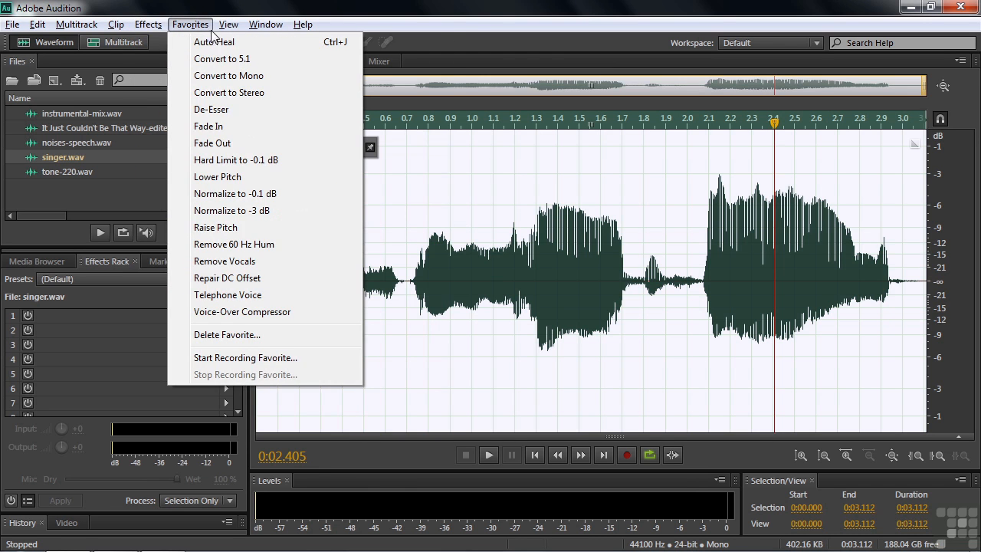